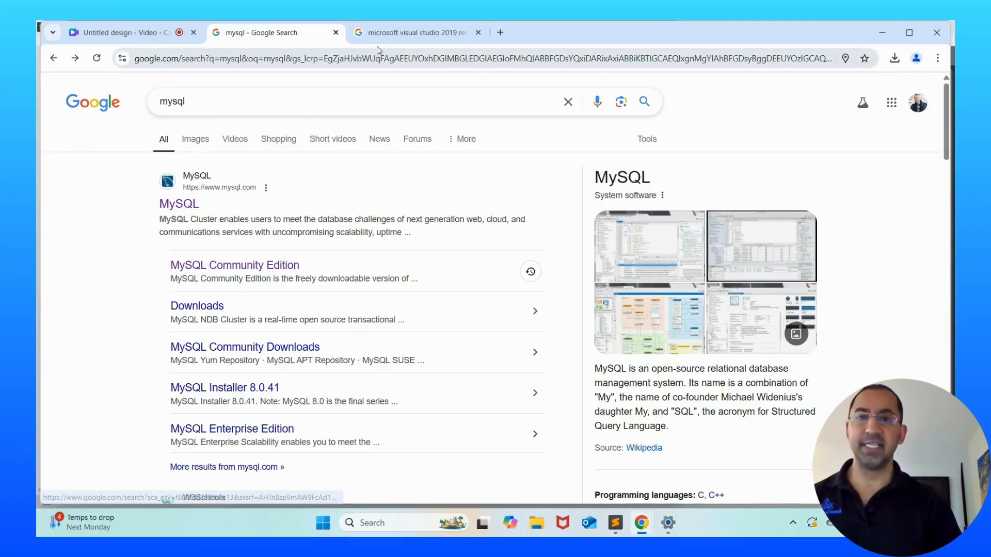
From the Visual Studio 2019 redistributable results, open Microsoft's 'Latest supported Visual C++ Redistributable downloads' article
click(371, 31)
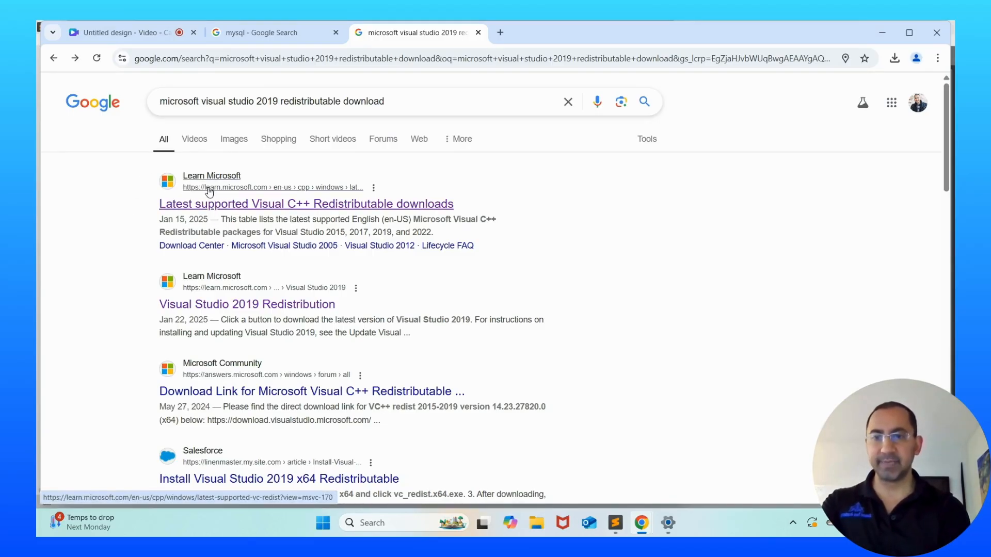
click(281, 207)
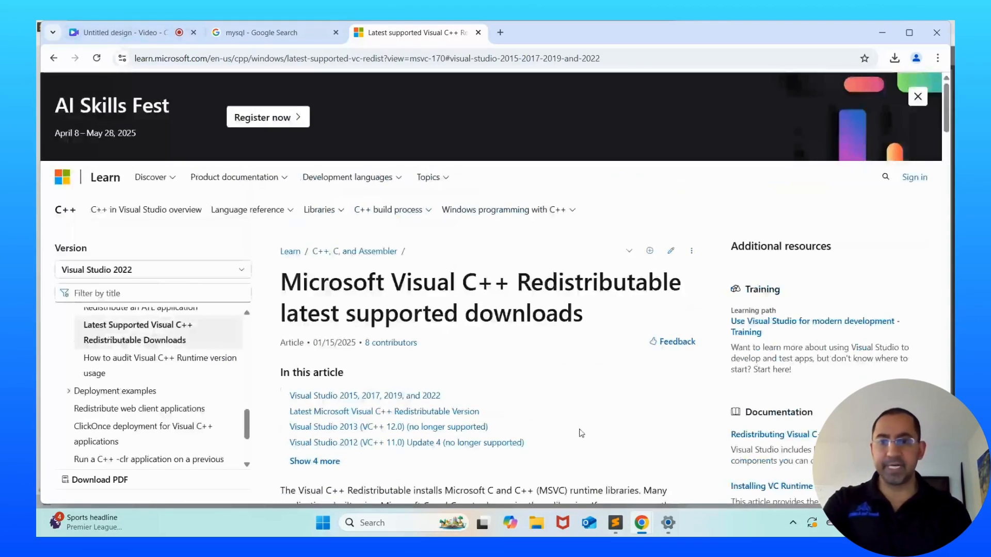
Jump to the Latest Microsoft Visual C++ Redistributable Version section listing 14.42.34438.0 with ARM64, X86, X64 links
click(327, 411)
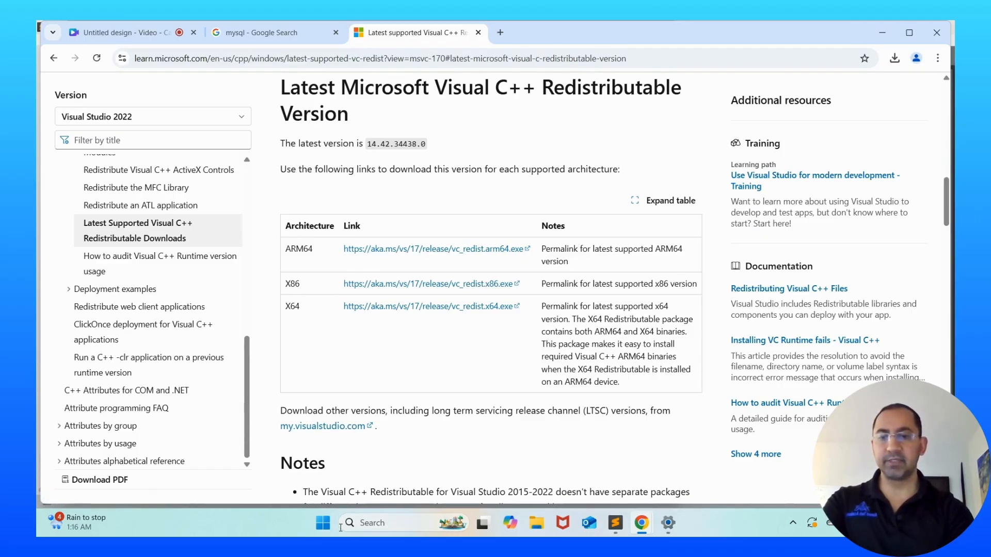
right_click(320, 526)
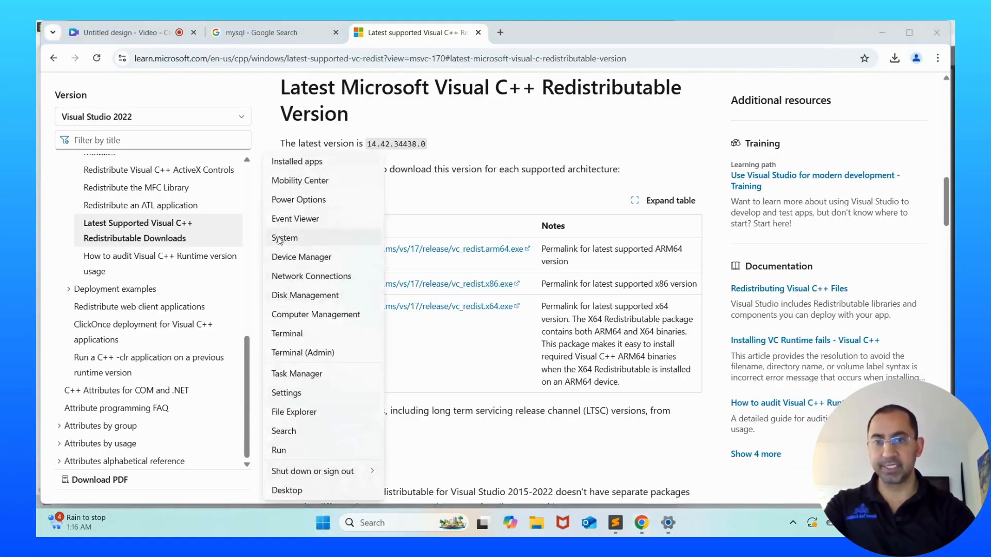
click(309, 238)
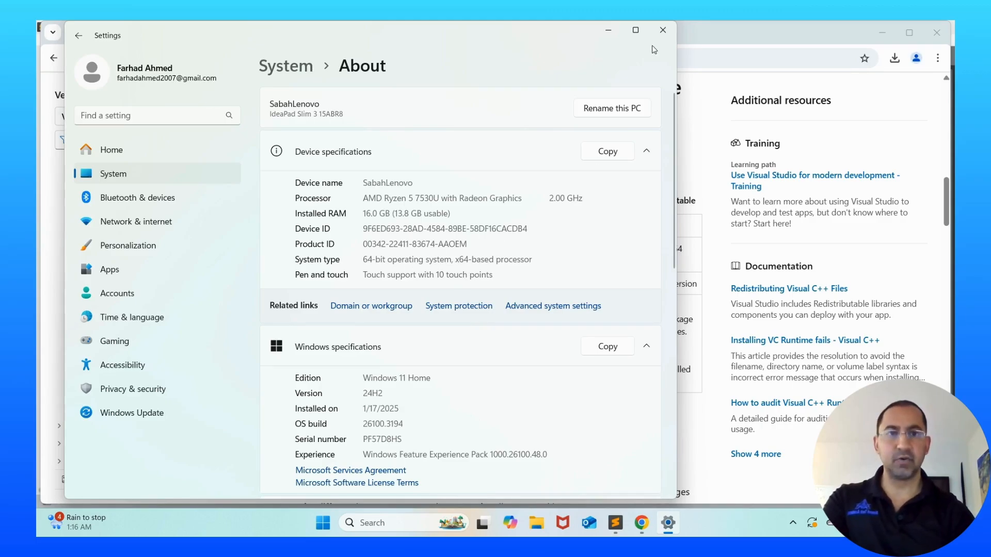
click(663, 30)
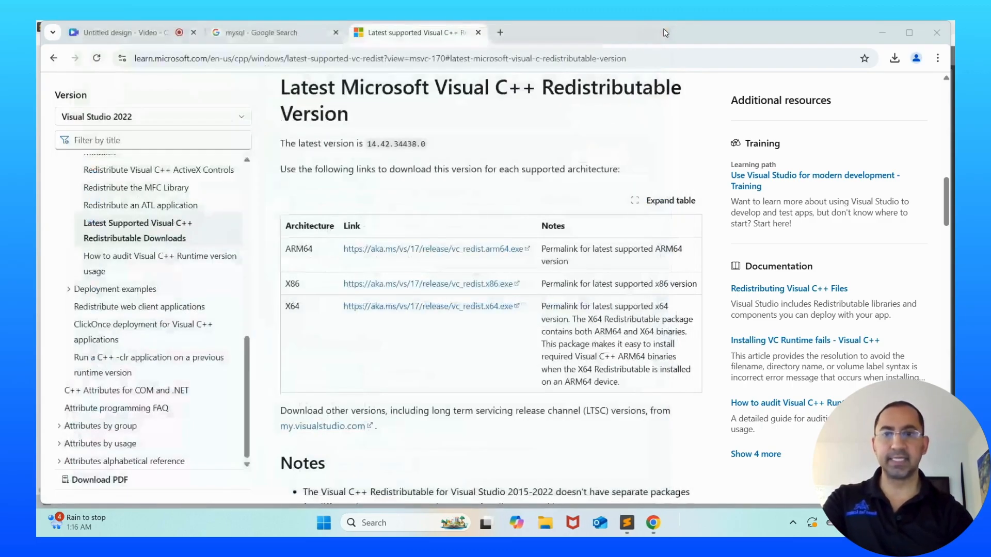
Download and run VC_redist.x64.exe, agree to the license terms, and install it
click(401, 308)
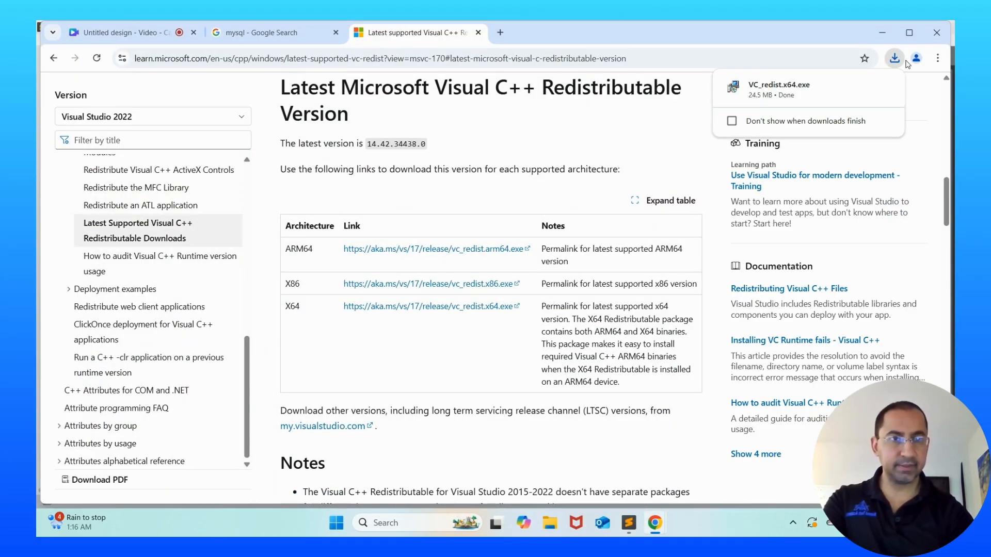
mouse_move(805, 96)
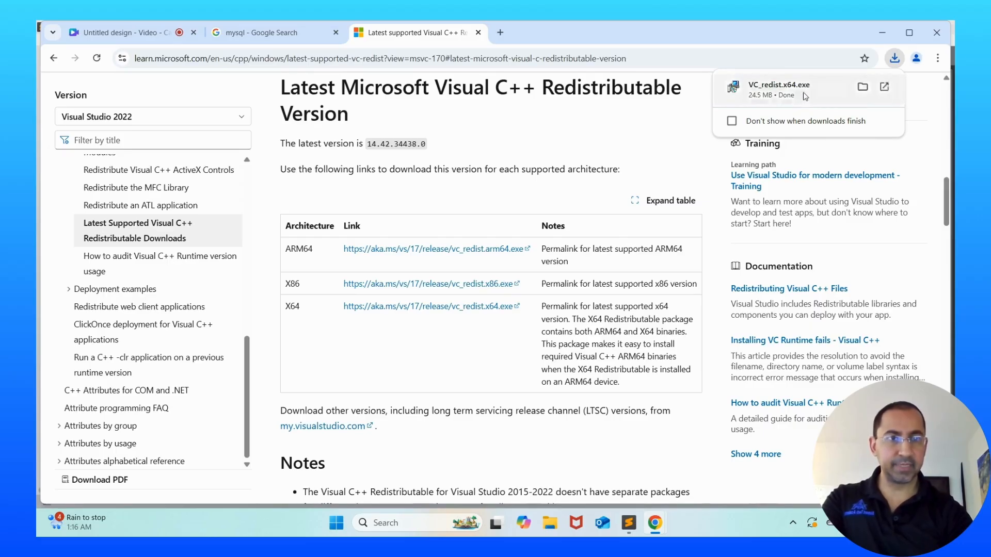
click(829, 92)
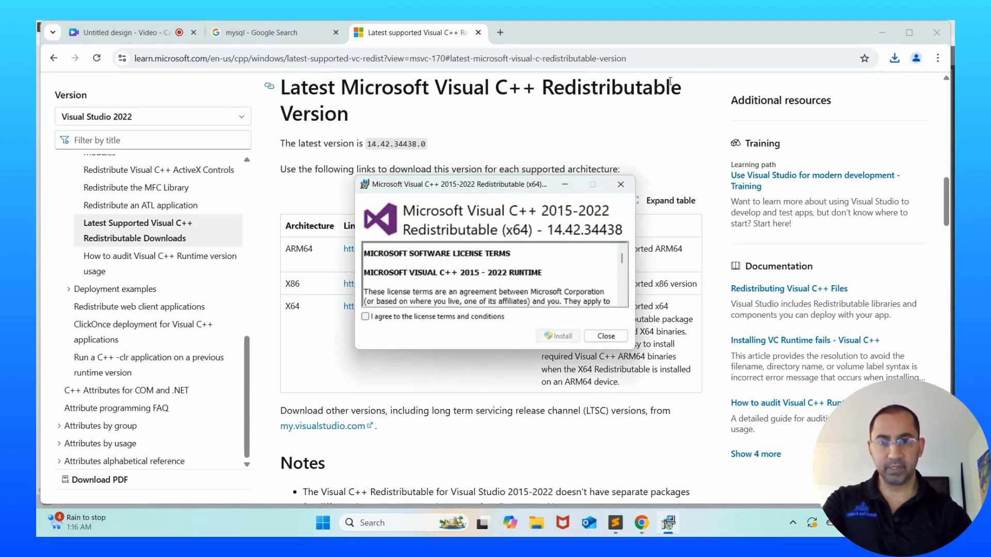
click(365, 317)
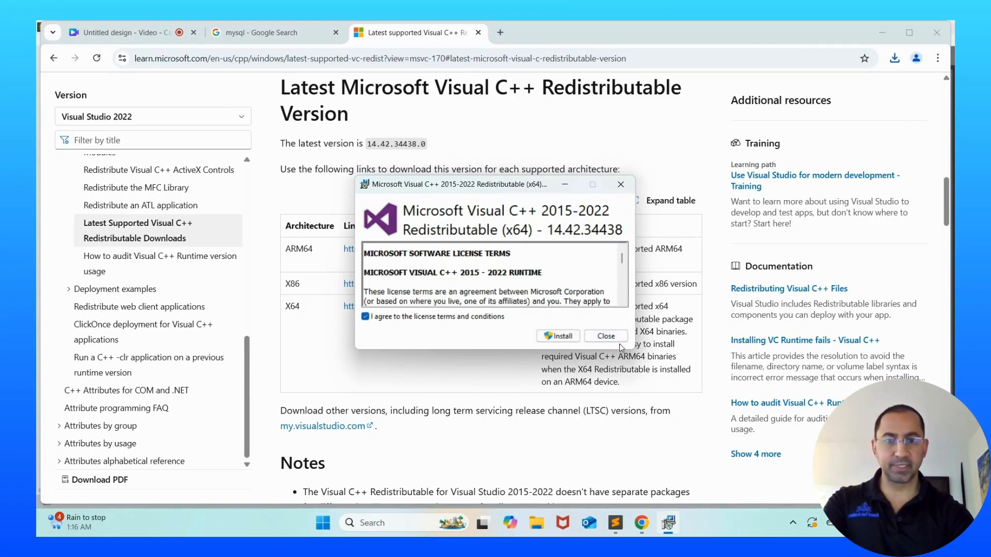
click(544, 335)
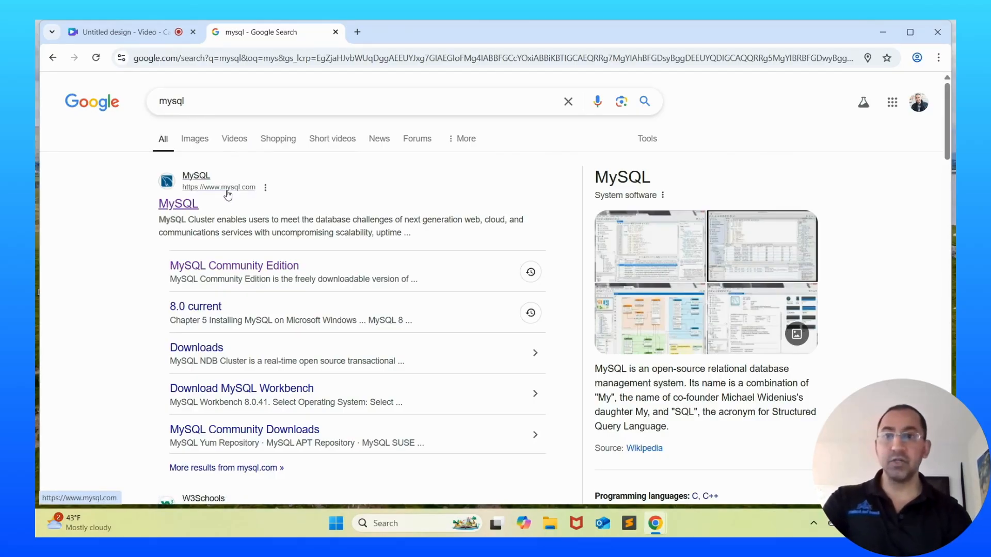
Go from mysql.com Downloads through MySQL Community (GPL) Downloads to the Community Server 9.2.0 Windows packages
click(179, 204)
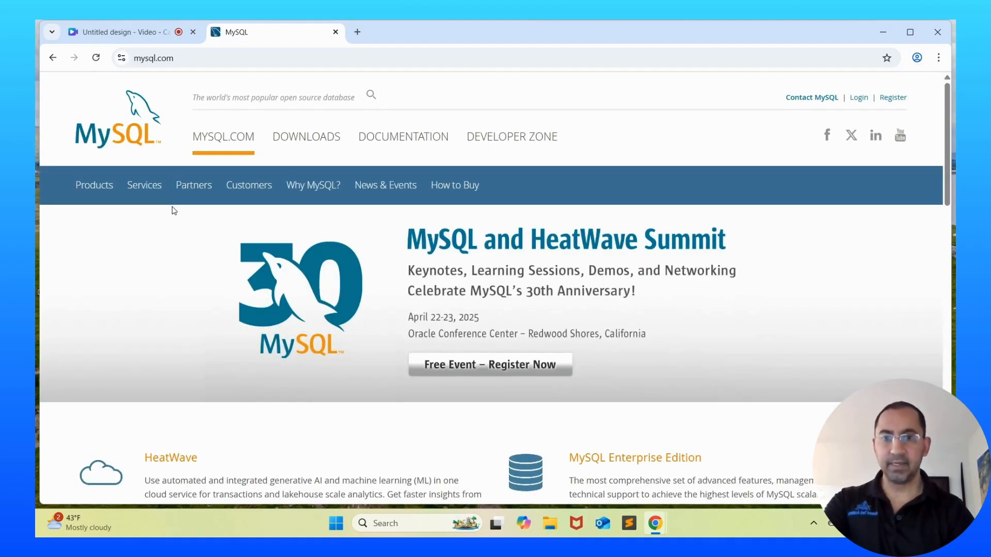
click(299, 136)
scroll(298, 138, down, 3)
scroll(298, 139, down, 2)
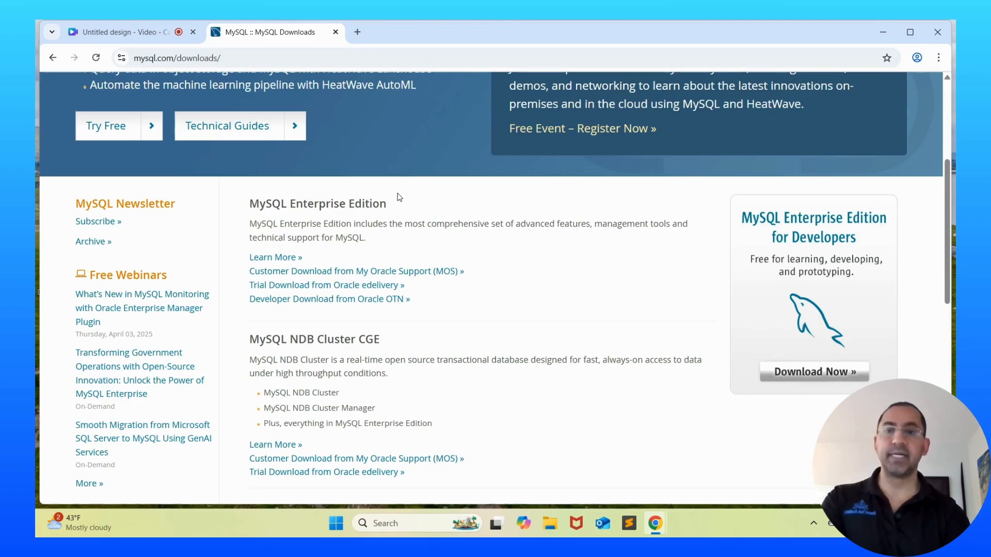
scroll(467, 316, down, 3)
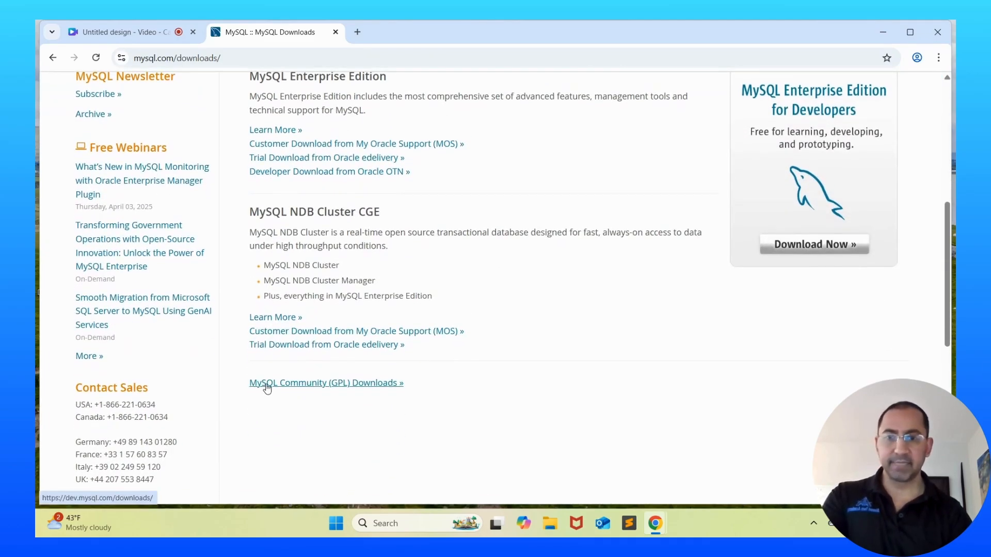
click(306, 383)
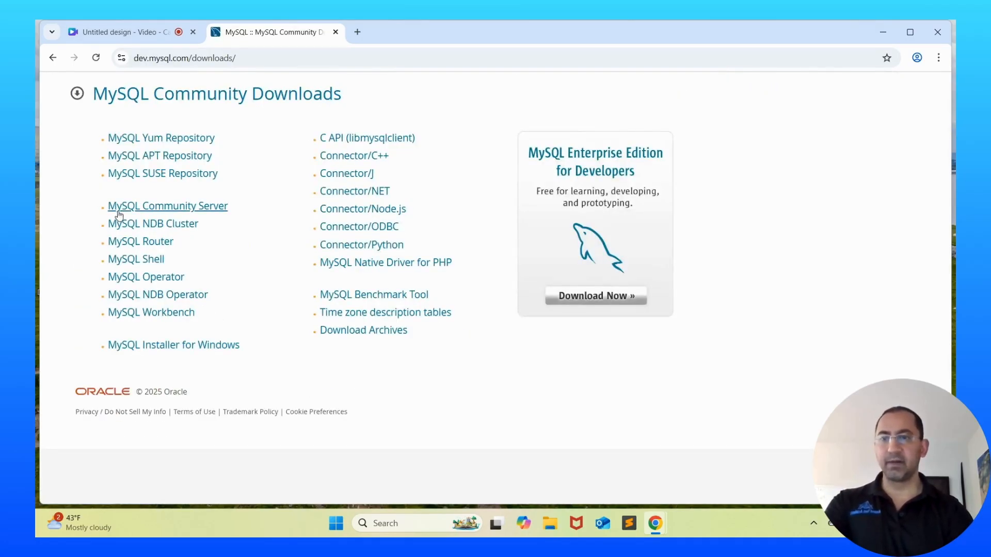
click(145, 210)
scroll(568, 320, down, 1)
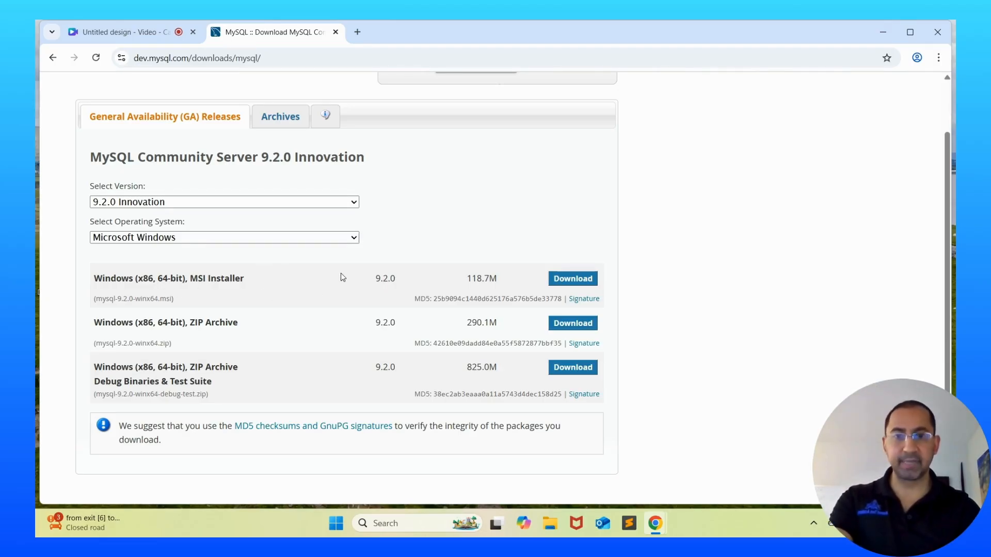
Download mysql-9.2.0-winx64.msi without logging in and launch its setup wizard
click(571, 279)
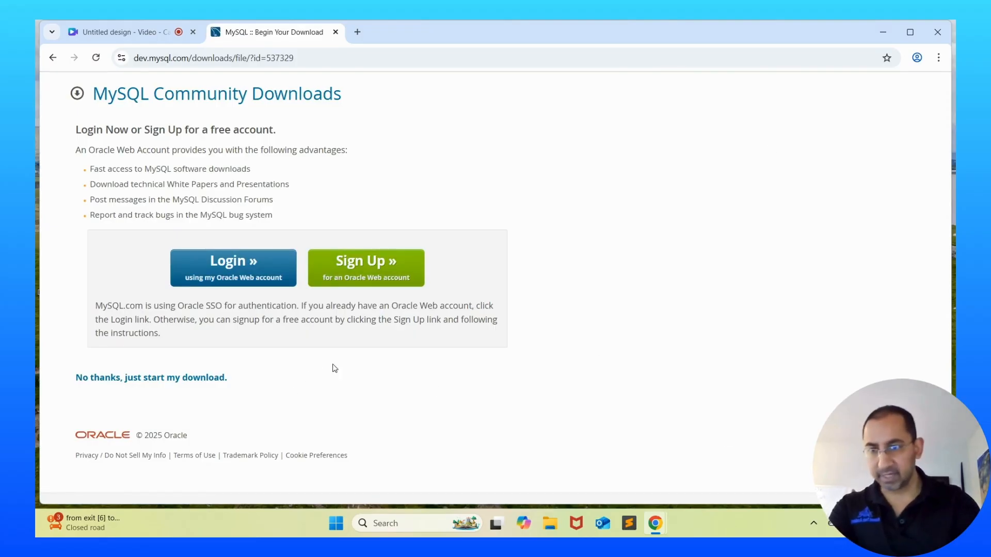
click(150, 380)
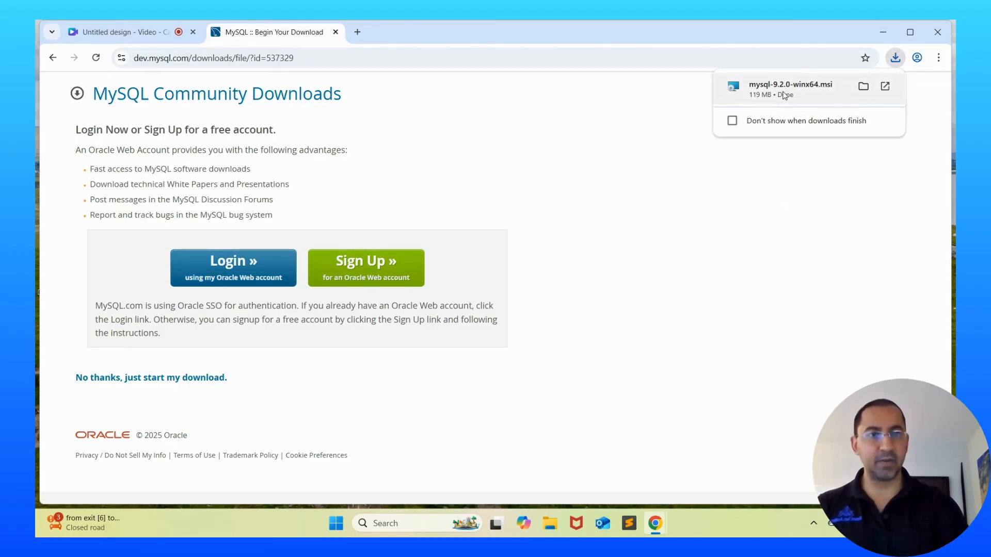
click(784, 95)
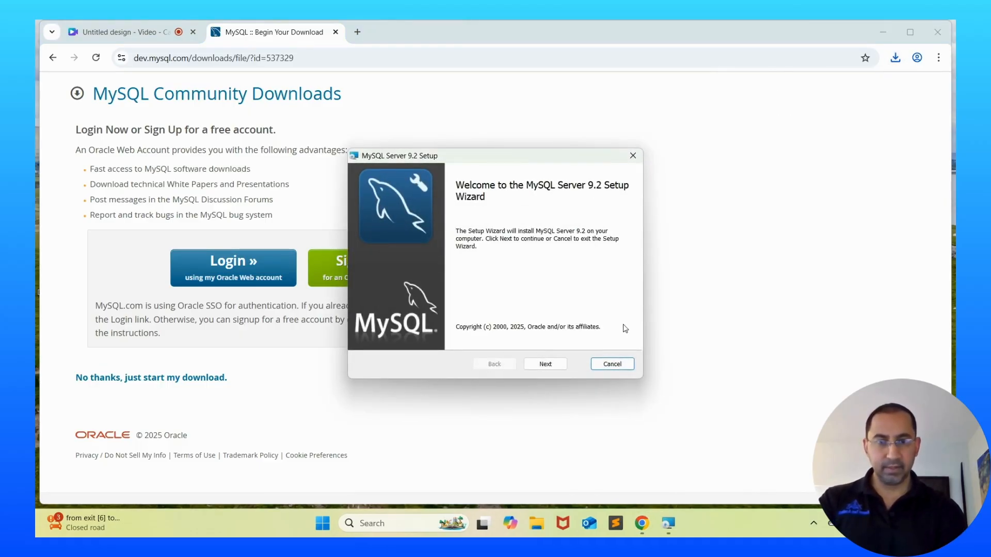
Accept the license, choose the Complete setup type, install MySQL Server 9.2, and launch the Configurator
click(544, 365)
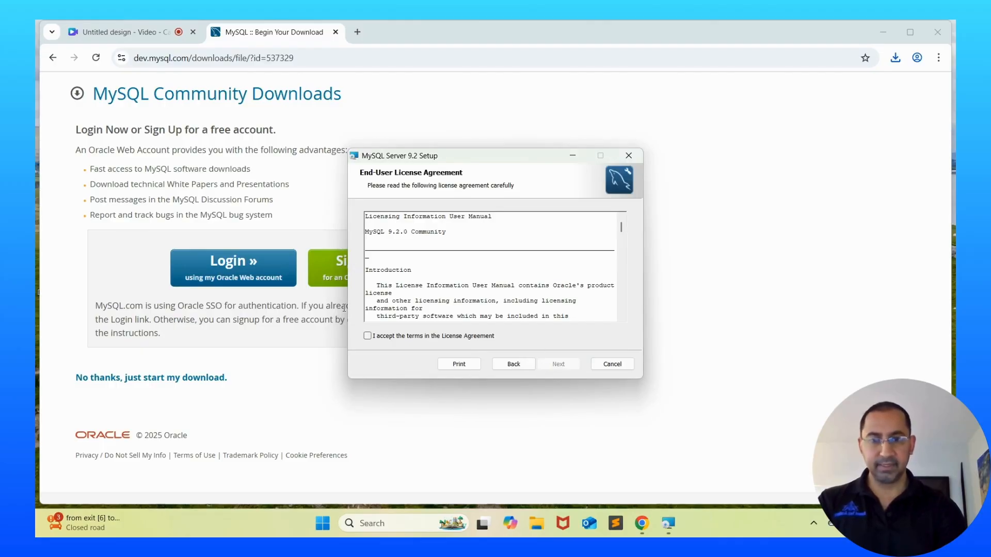
click(367, 337)
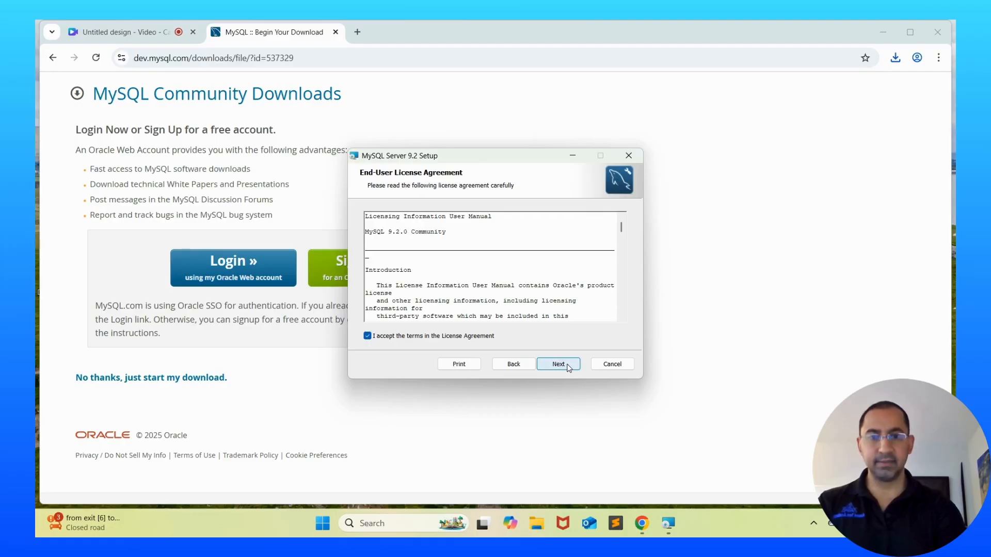
click(567, 366)
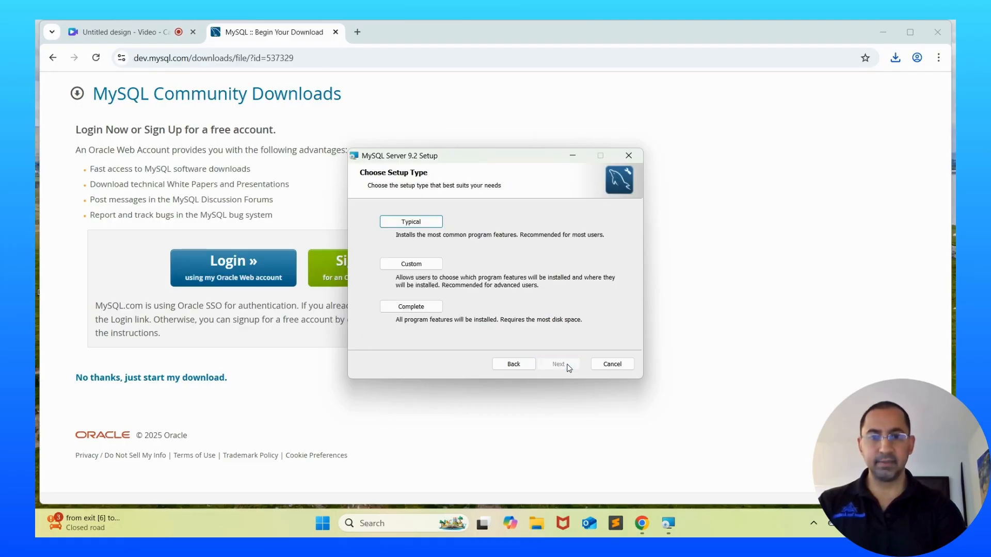
click(396, 309)
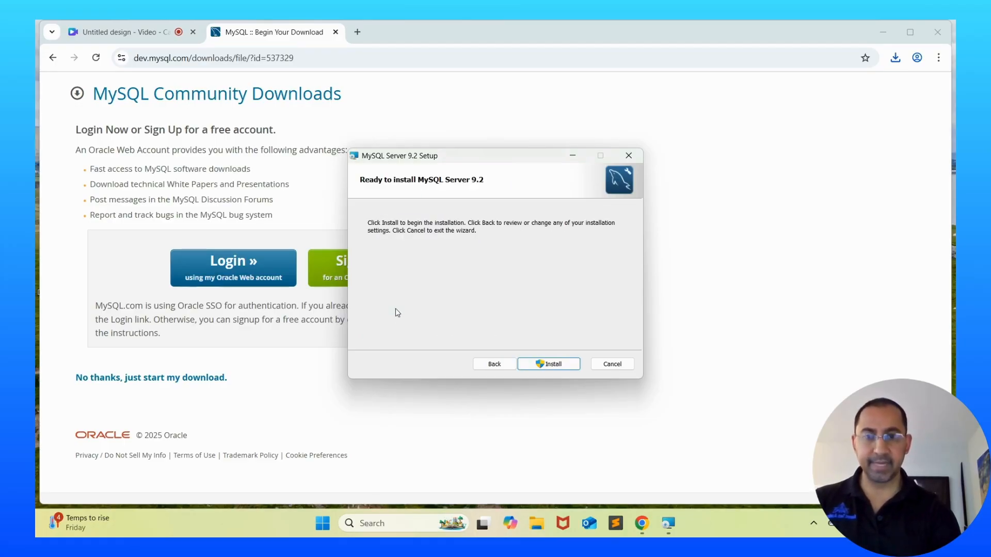
click(536, 366)
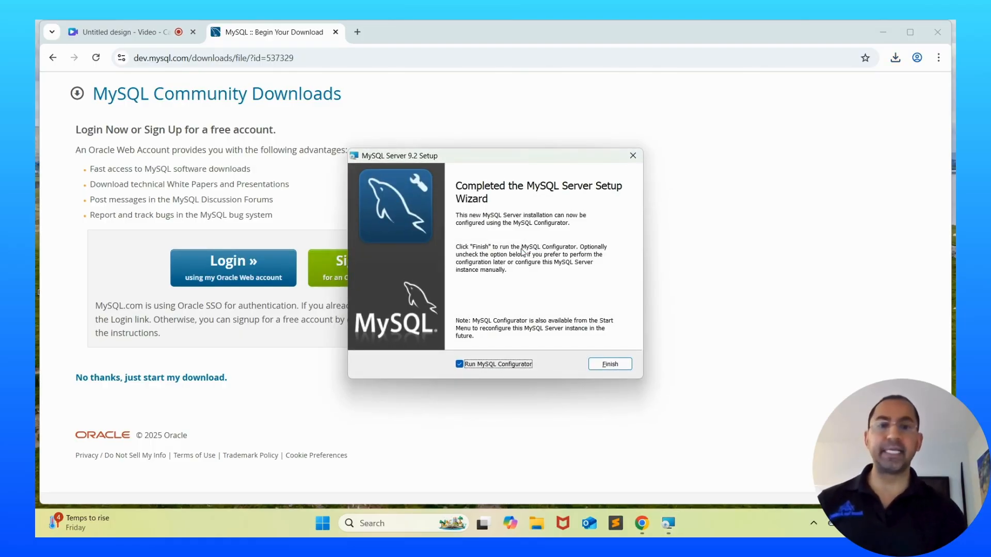
click(609, 361)
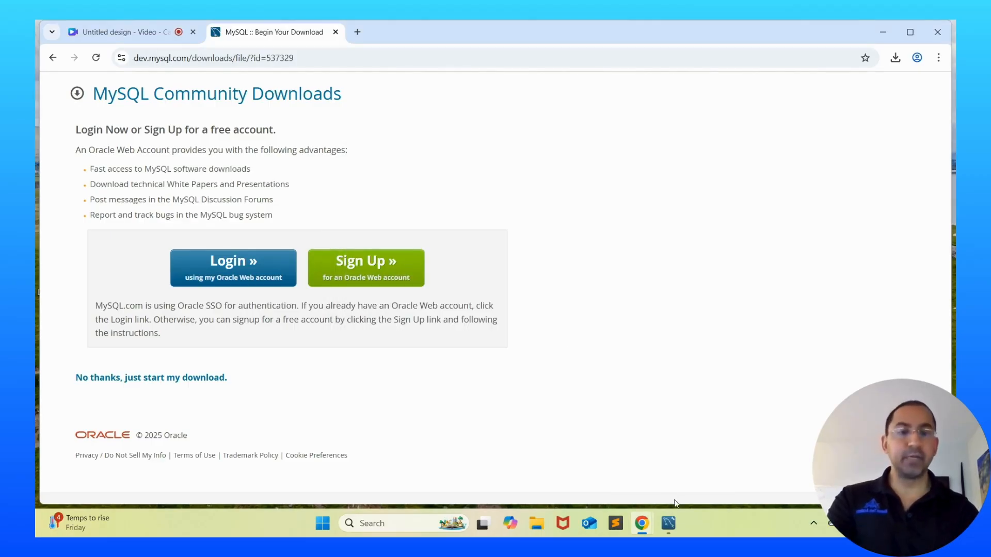
click(666, 523)
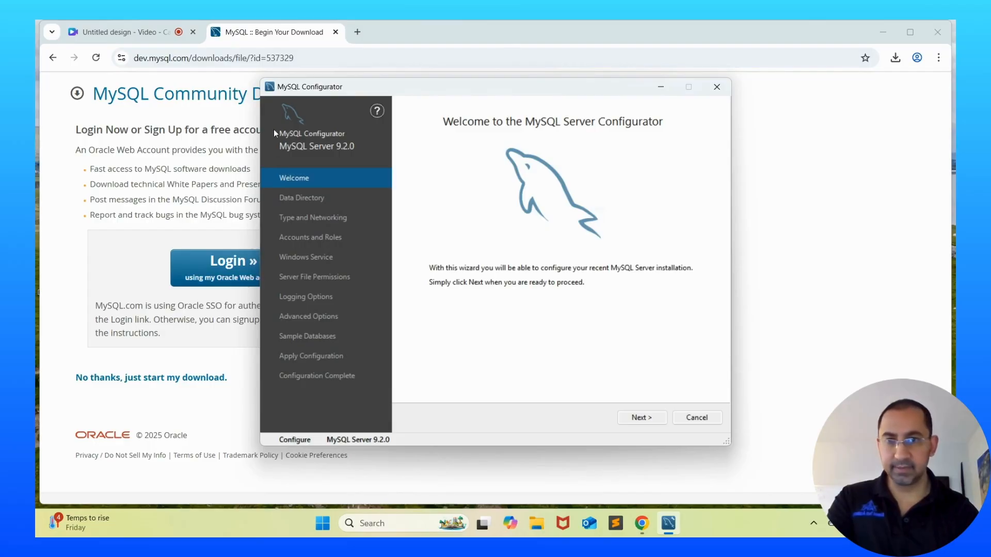
Keep Development Computer, port 3306 and the default data directory C:\ProgramData\MySQL\MySQL Server 9.2\
click(642, 418)
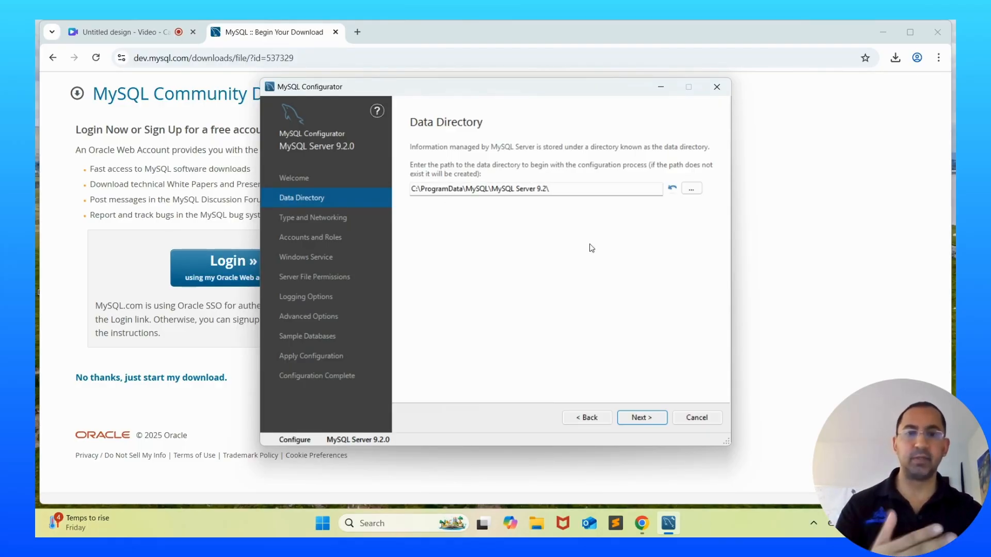
click(630, 420)
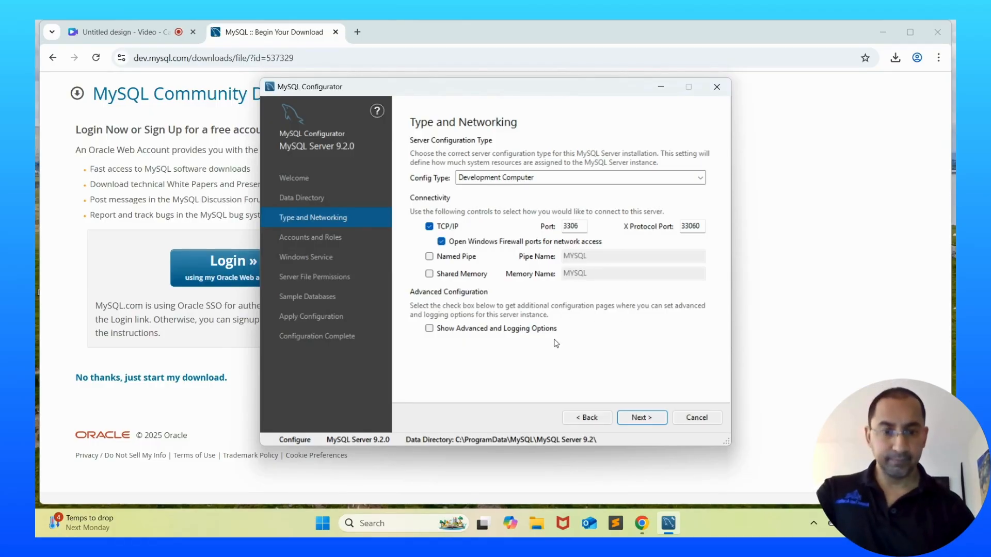
Advance past the networking settings to the Accounts and Roles page
click(639, 418)
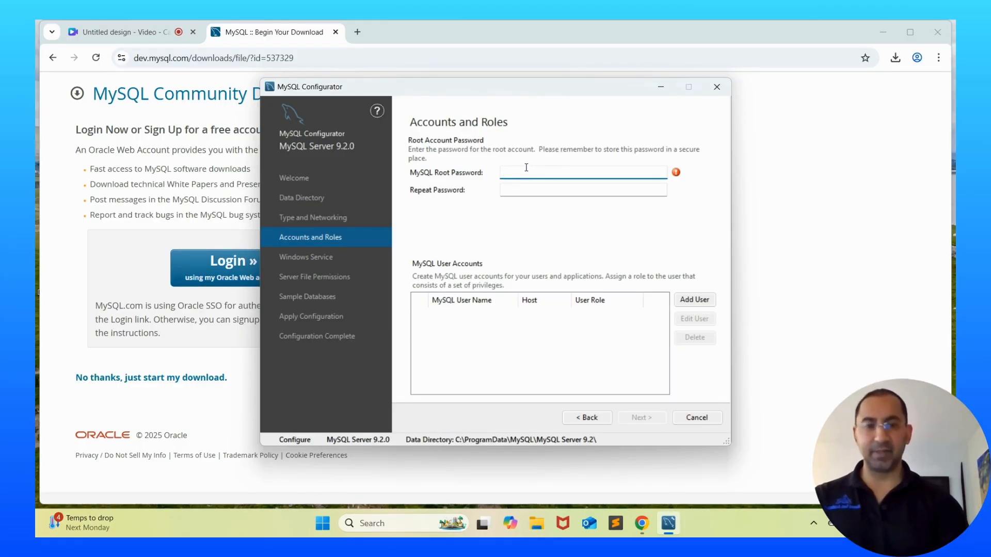
Enter the root account password, repeat it to confirm, and continue to the Windows Service page
text(********)
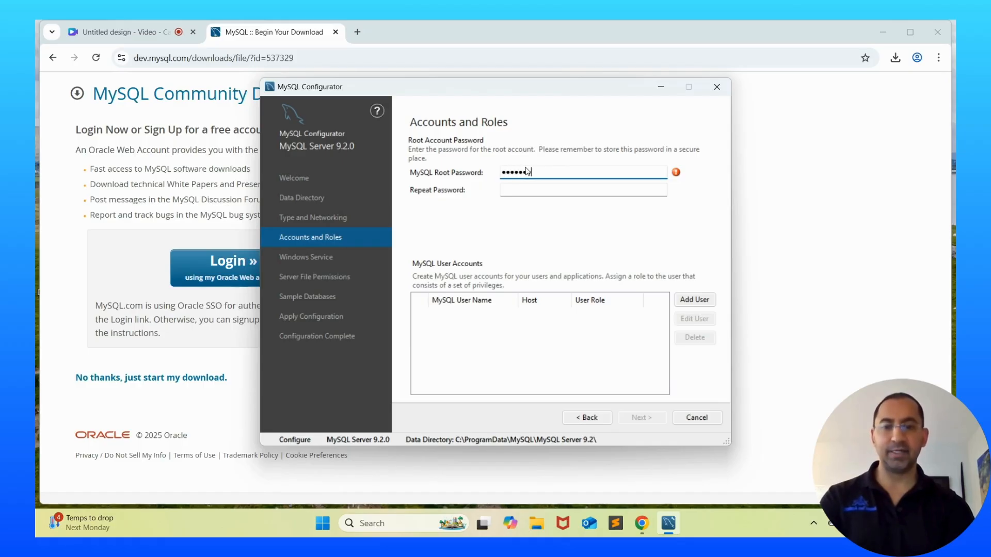
text(***)
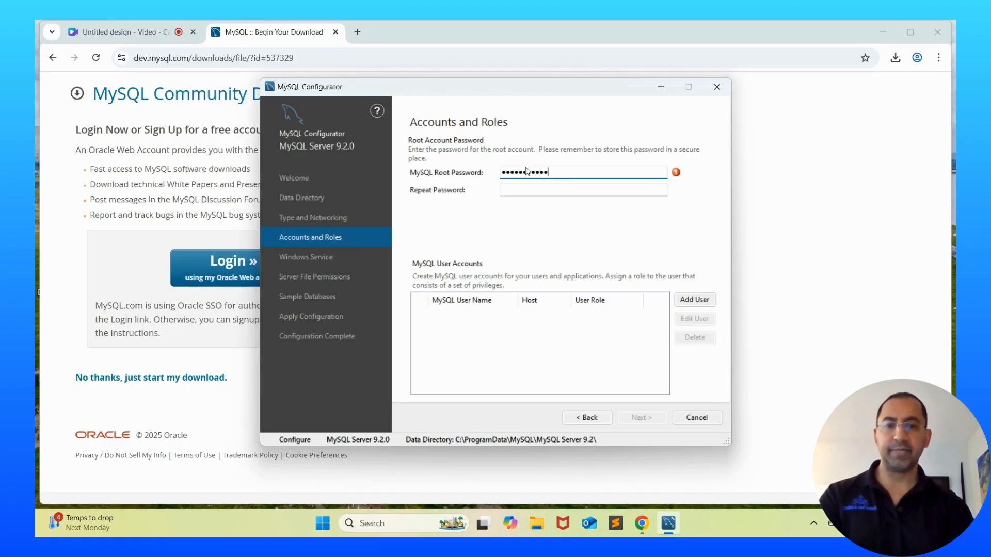
key(Tab)
text(********)
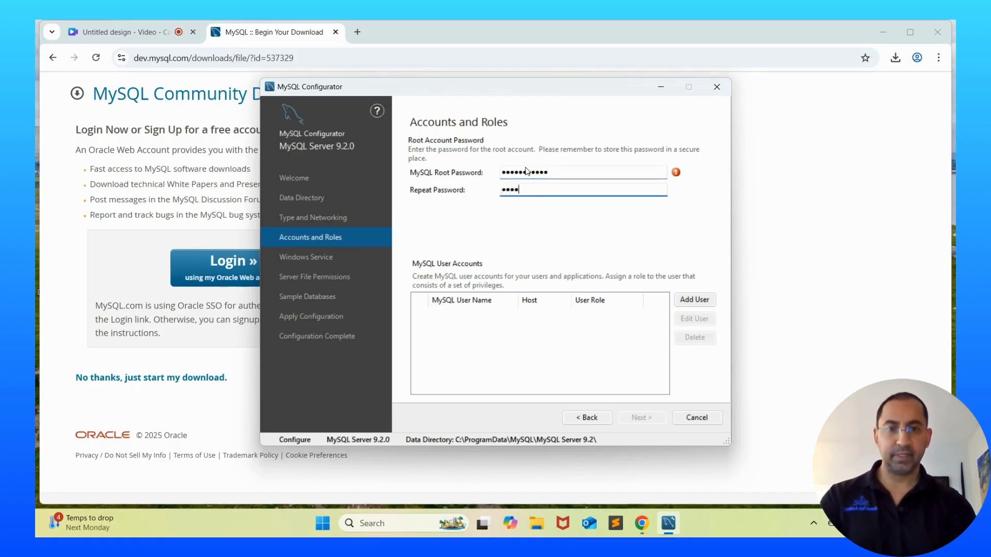
text(***)
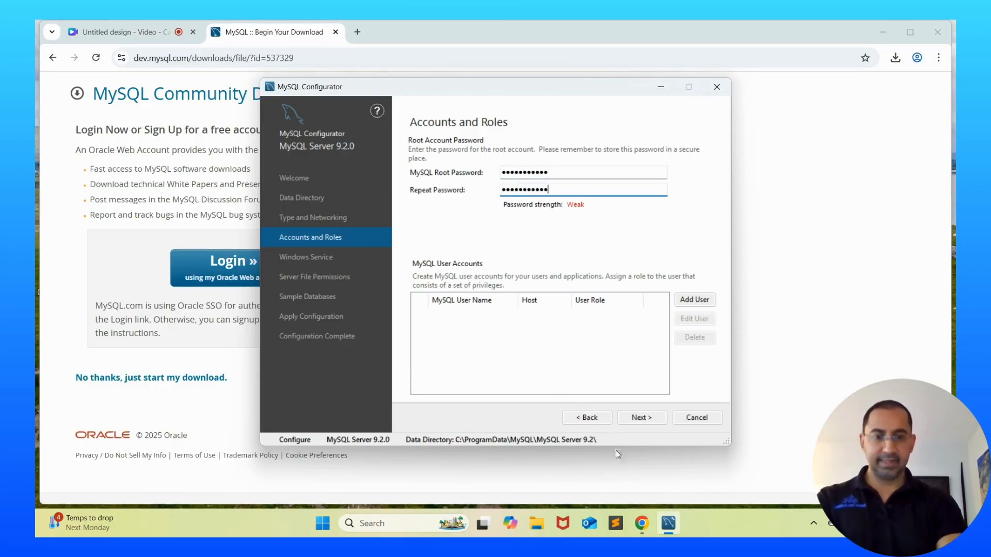
click(643, 418)
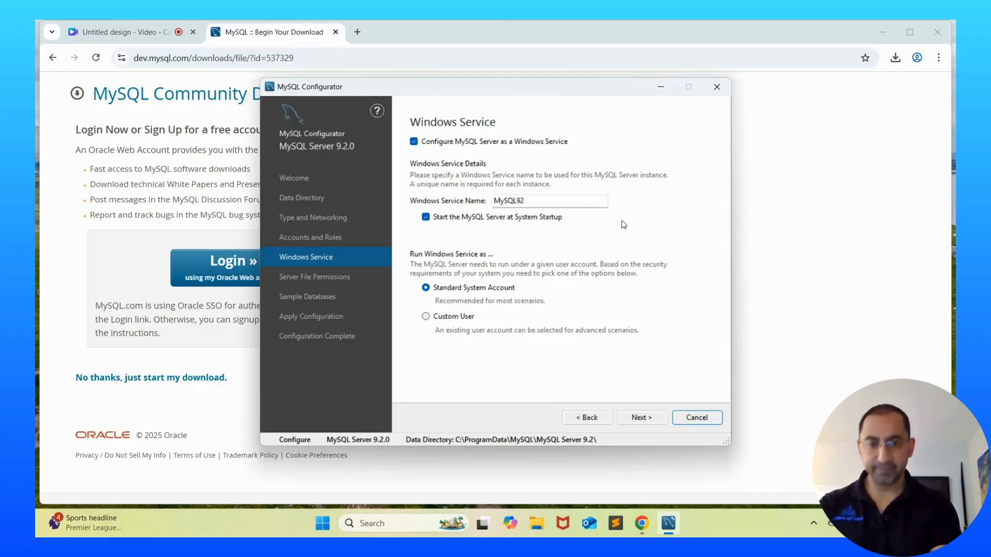
Accept the default Windows service and file permission settings and include the Sakila sample database
click(646, 421)
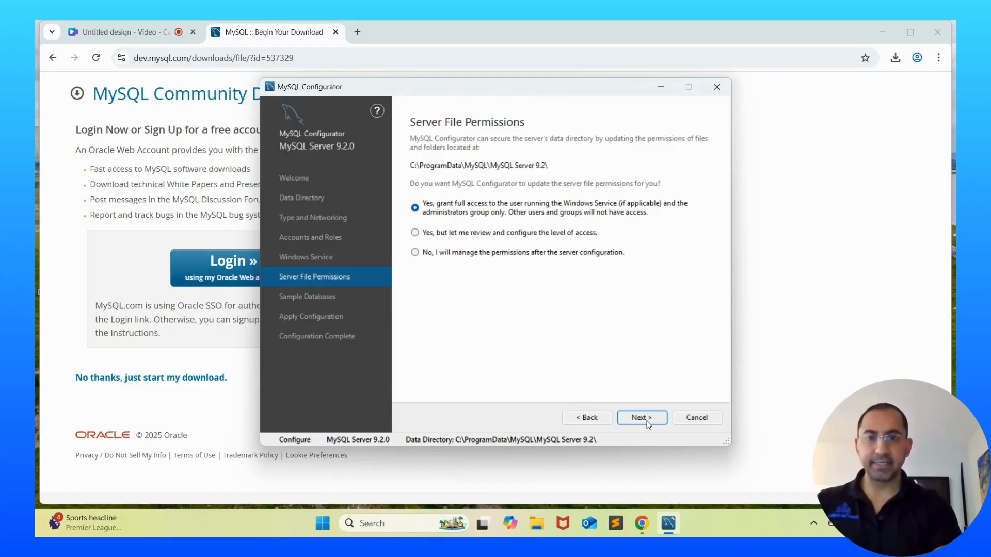
click(649, 423)
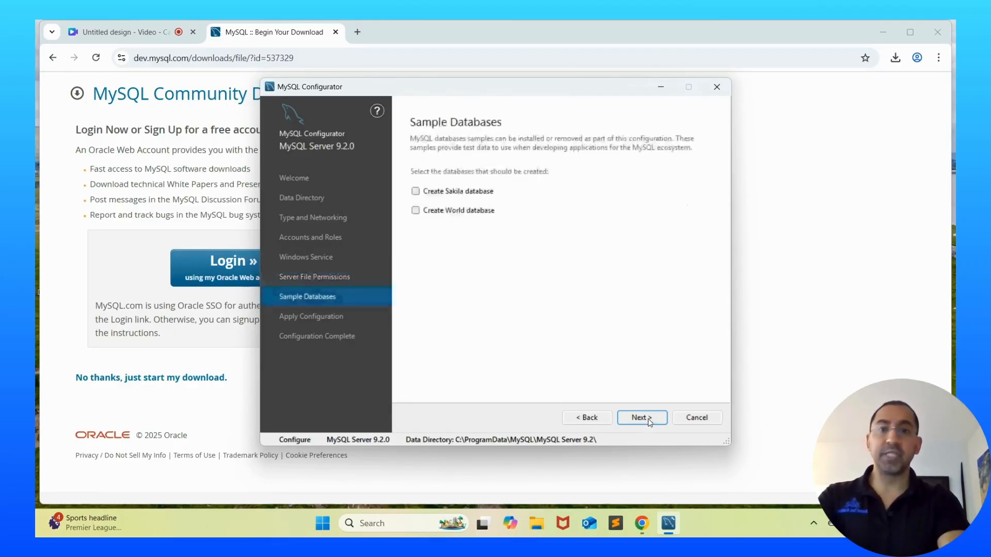
click(414, 190)
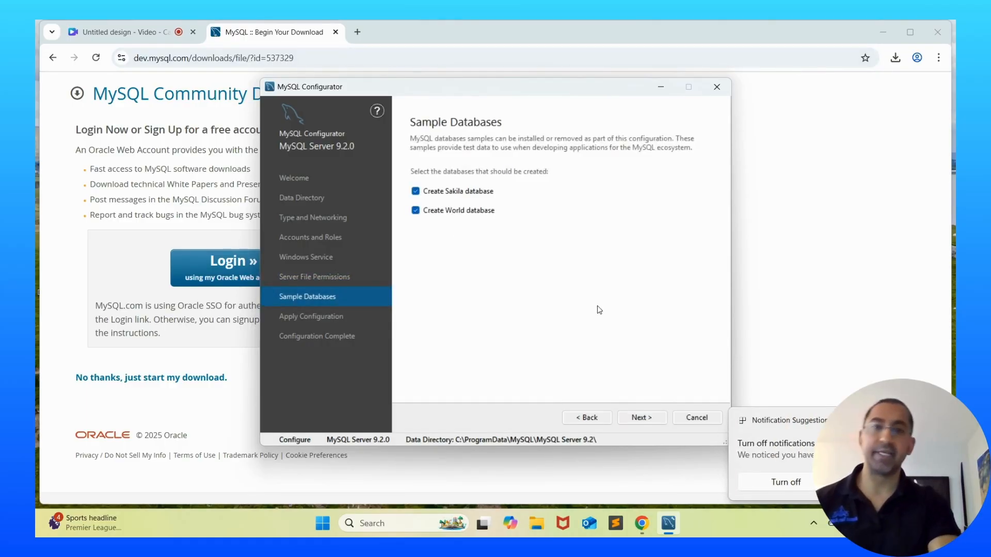
Execute the configuration steps through to the Configuration Complete page
click(640, 418)
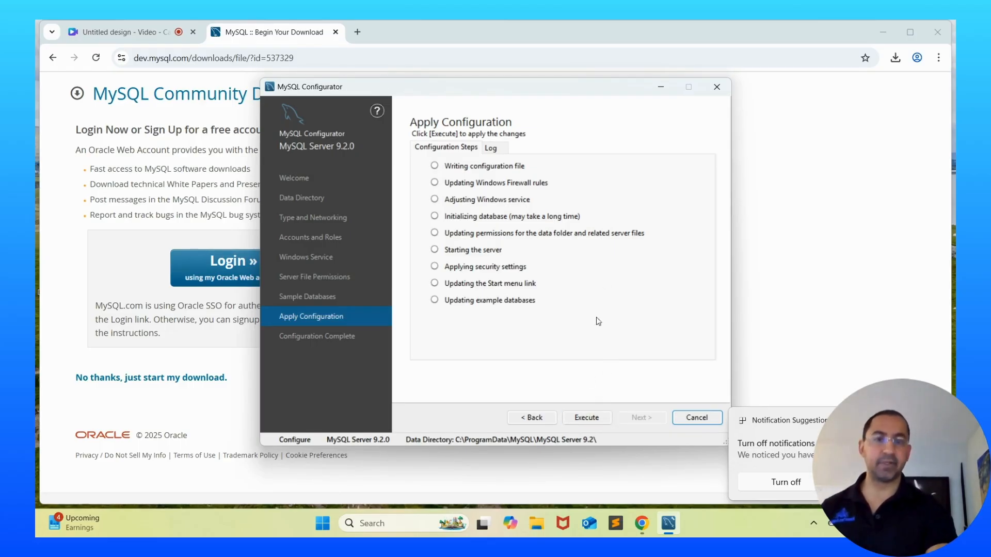
click(572, 418)
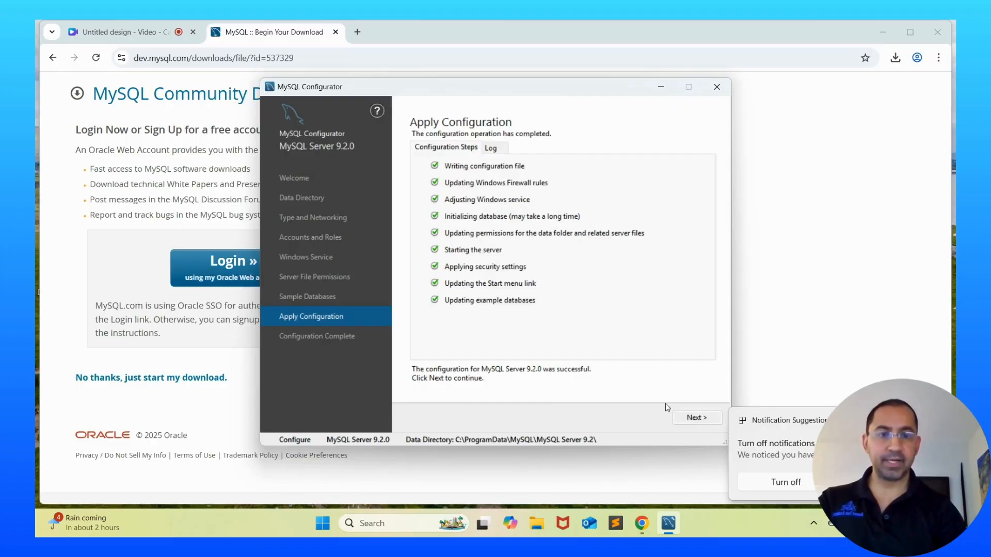
click(693, 417)
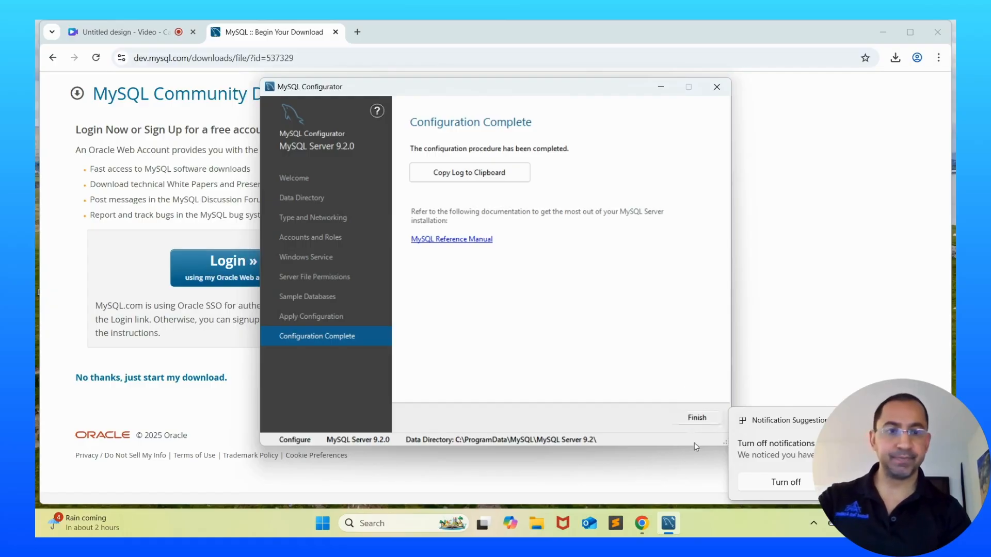
Close the finished configurator and launch MySQL 9.2 Command Line Client from the Start menu's MySQL folder
click(693, 417)
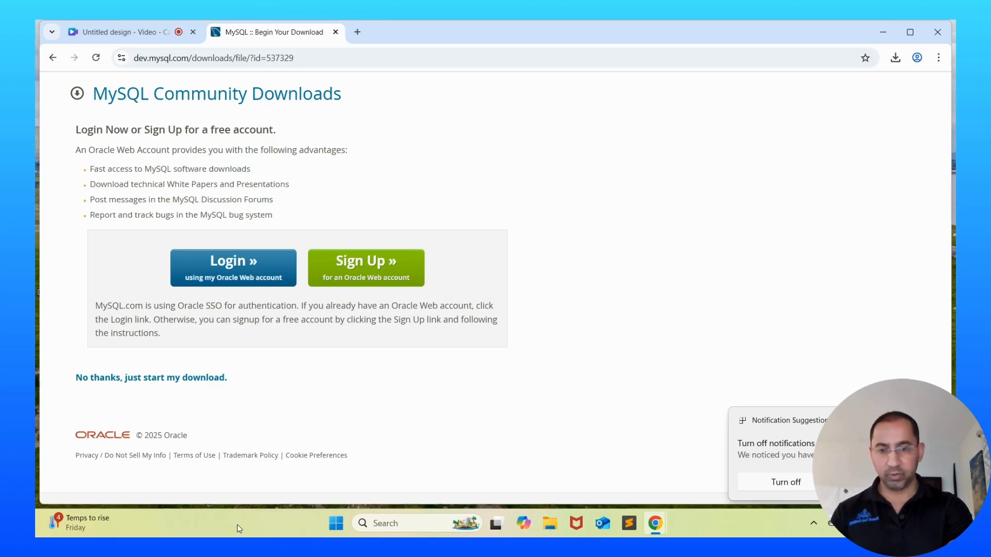
click(333, 525)
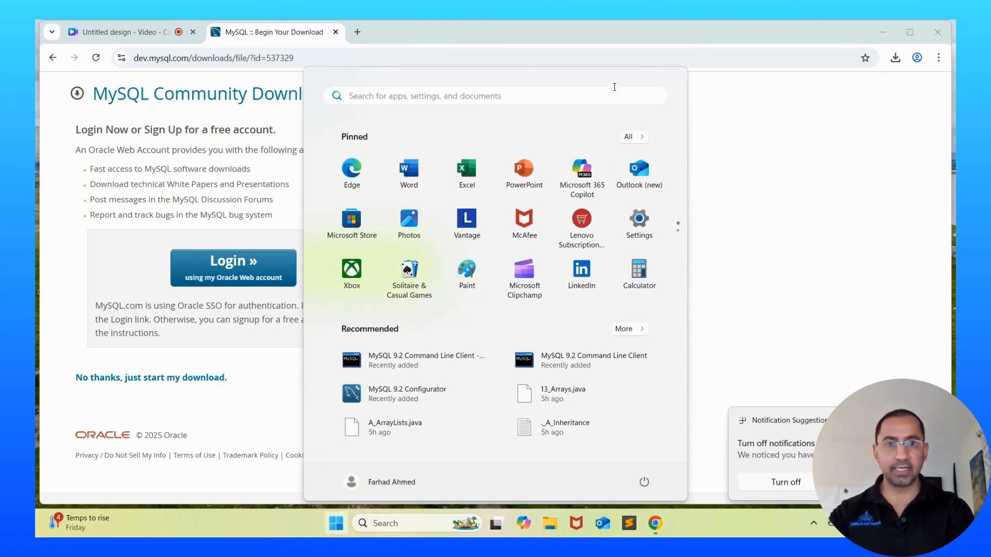
click(628, 139)
scroll(535, 218, down, 5)
scroll(529, 258, down, 5)
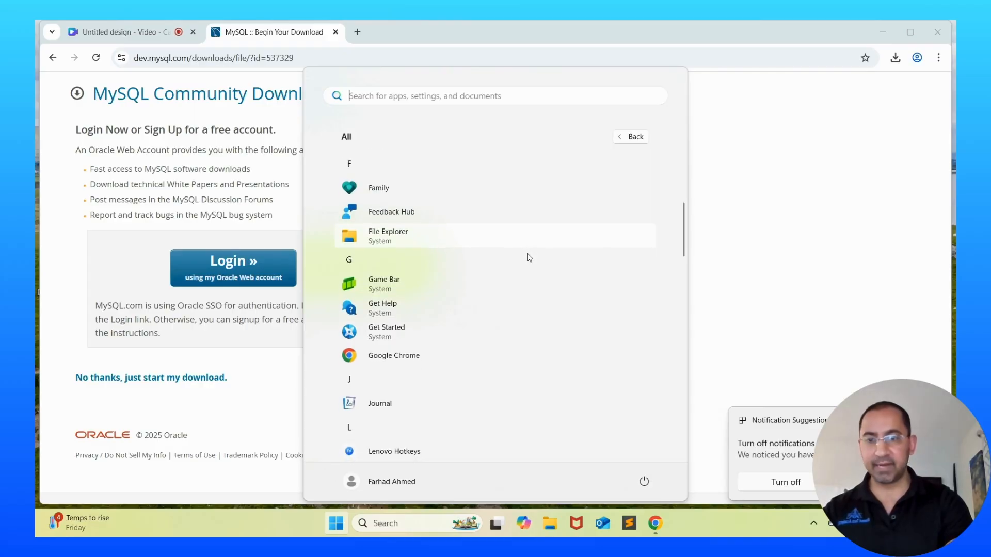
scroll(528, 257, down, 2)
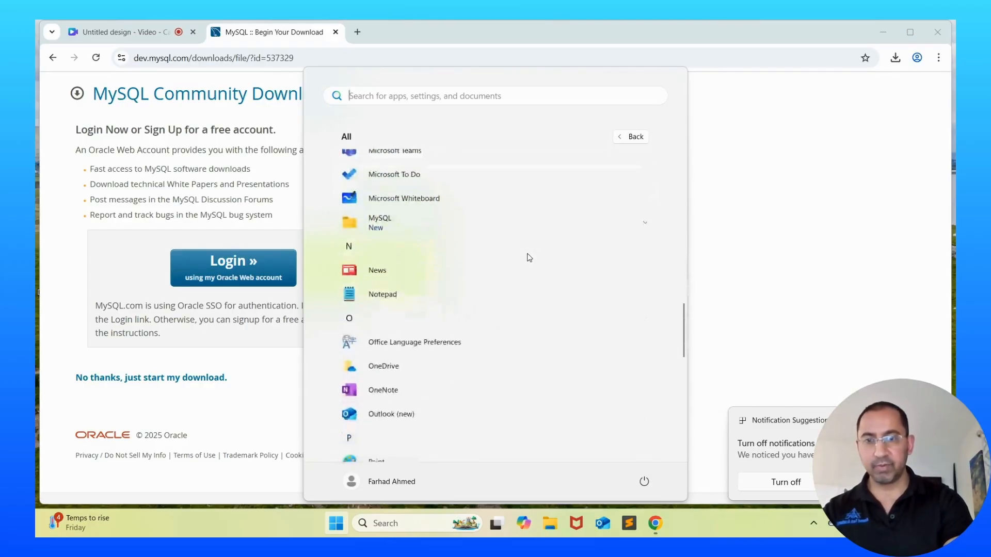
click(408, 218)
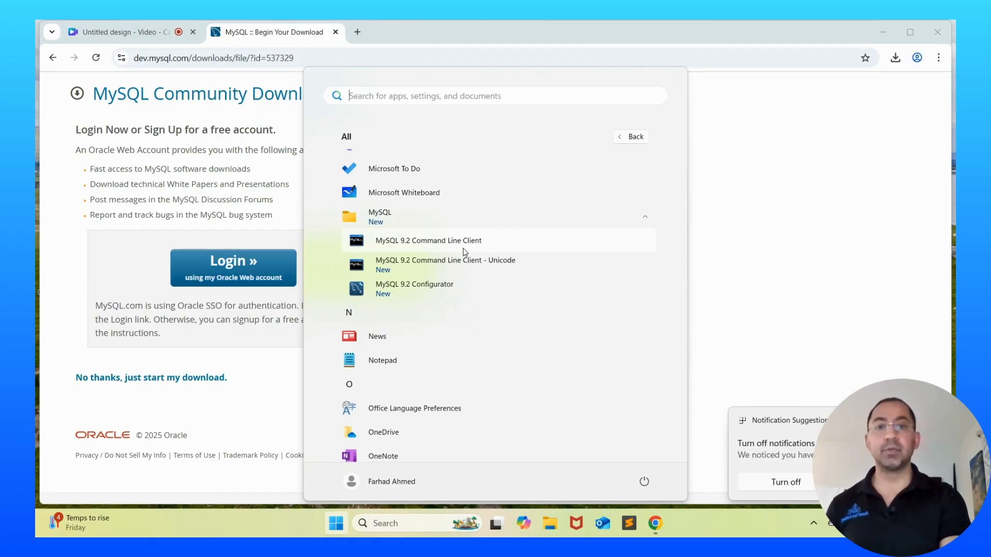
click(425, 241)
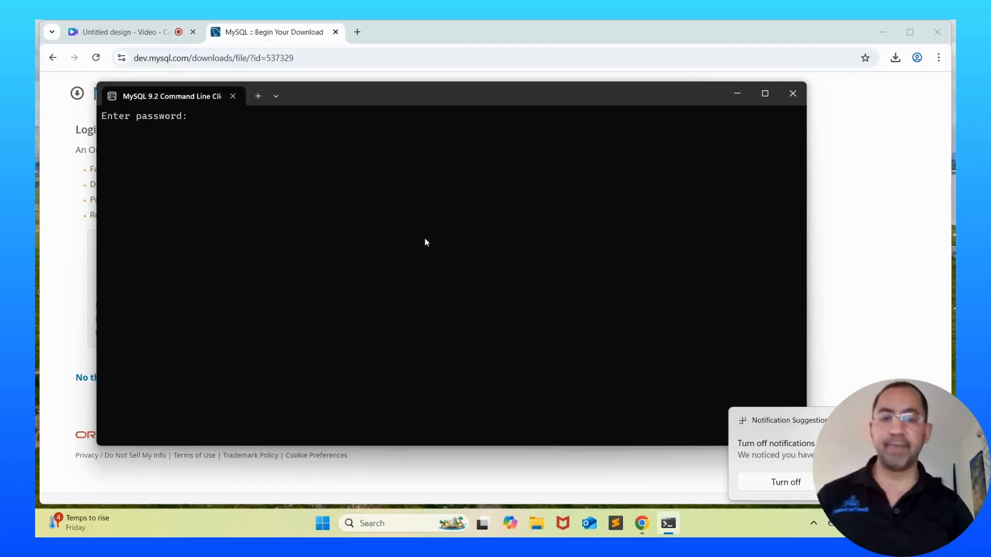
Log in to MySQL Server 9.2.0 with the root password, then bring Chrome back to the front
text(***********)
key(Return)
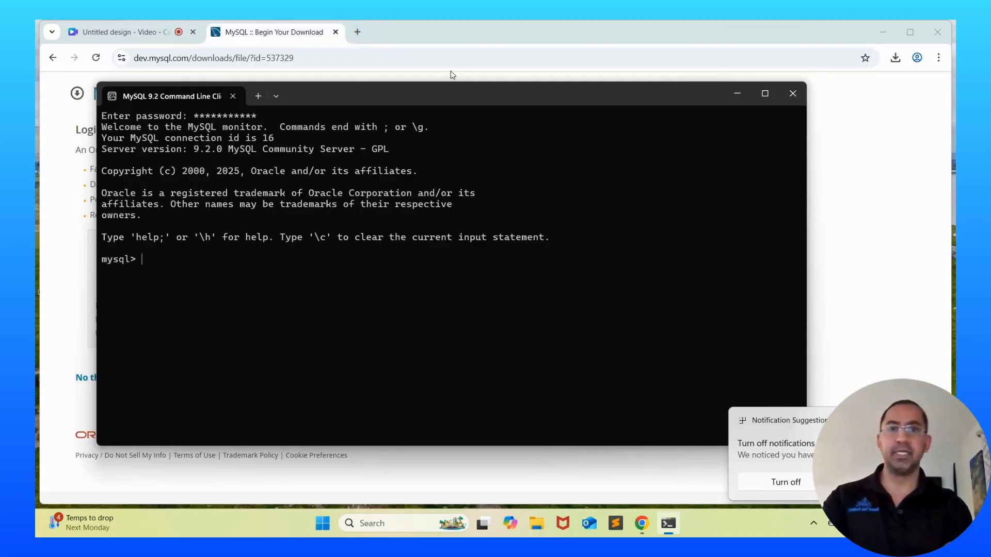
click(480, 37)
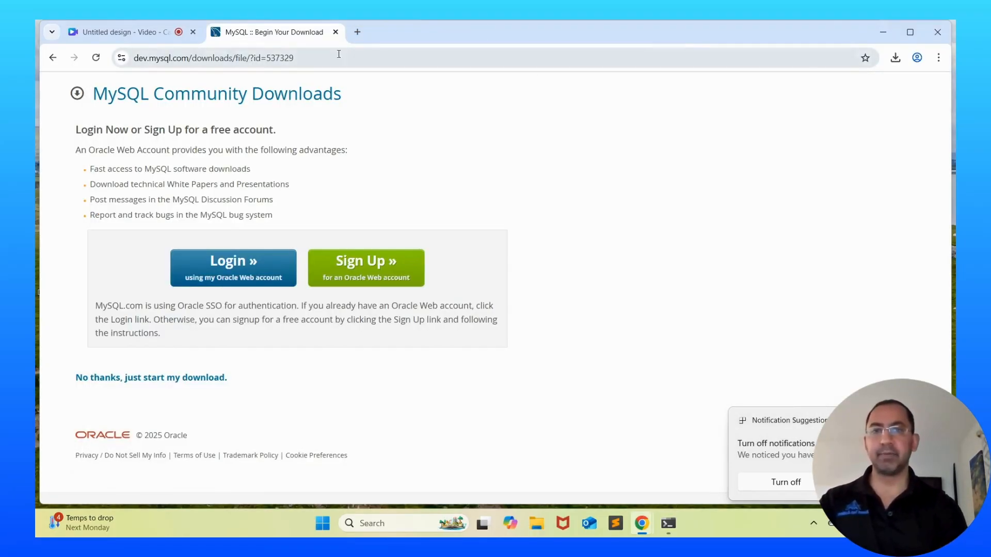
In a new tab, search Google for mysql and open the official mysql.com site
click(356, 32)
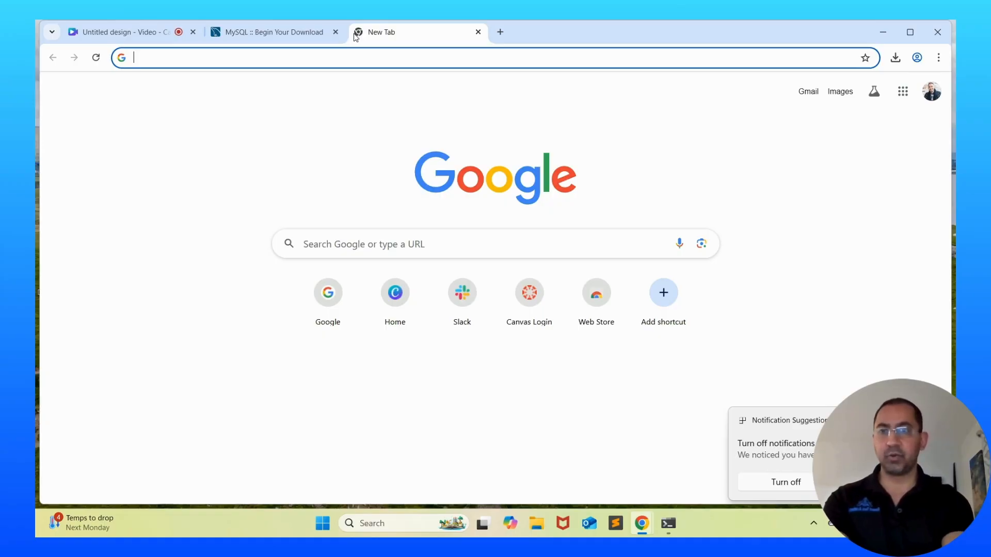
text(mywl)
key(Return)
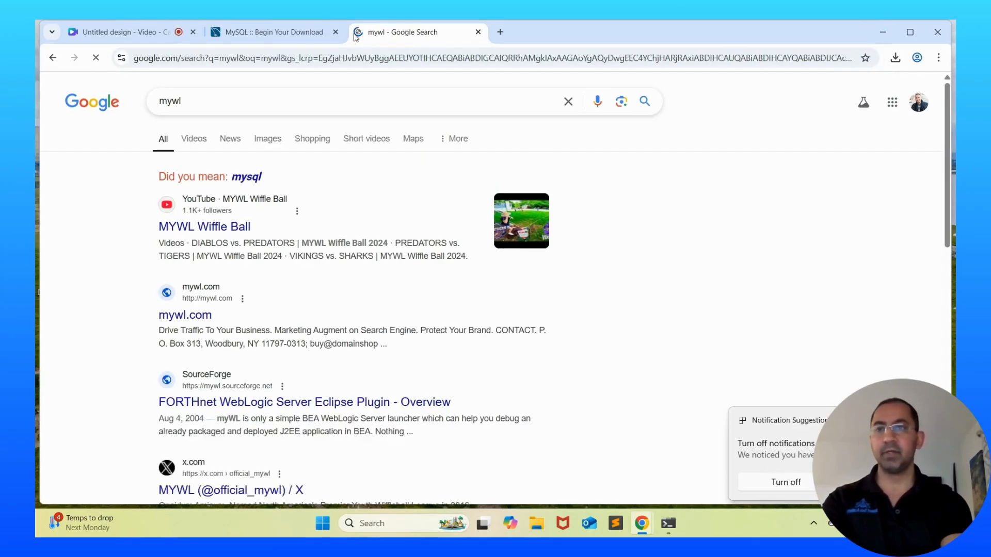
click(247, 177)
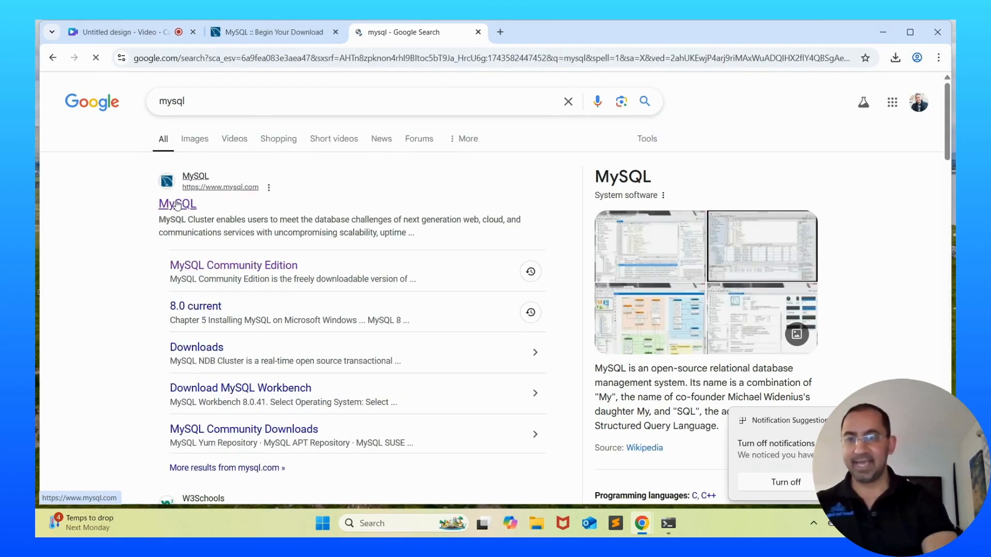
click(185, 207)
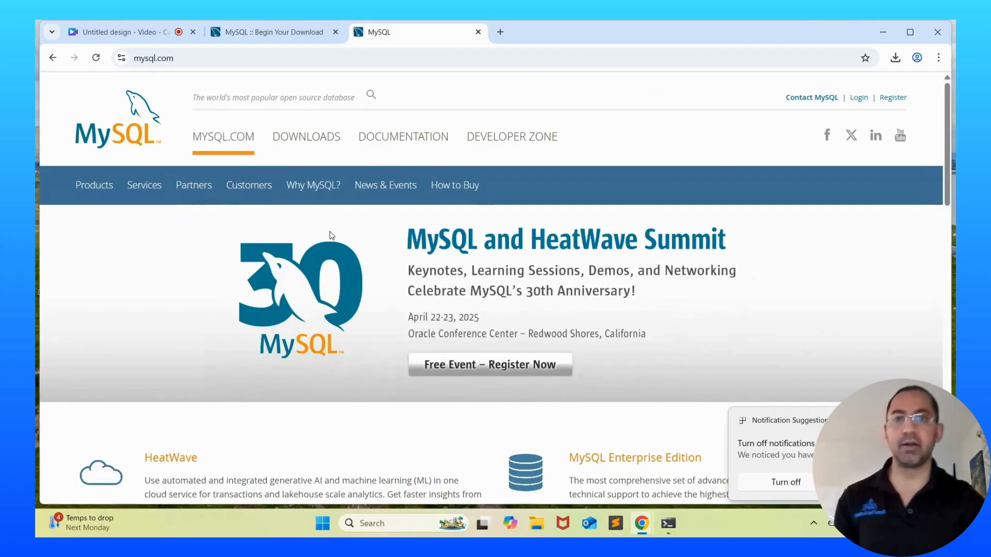
Go to MySQL Community (GPL) Downloads and open the MySQL Workbench download page
click(302, 135)
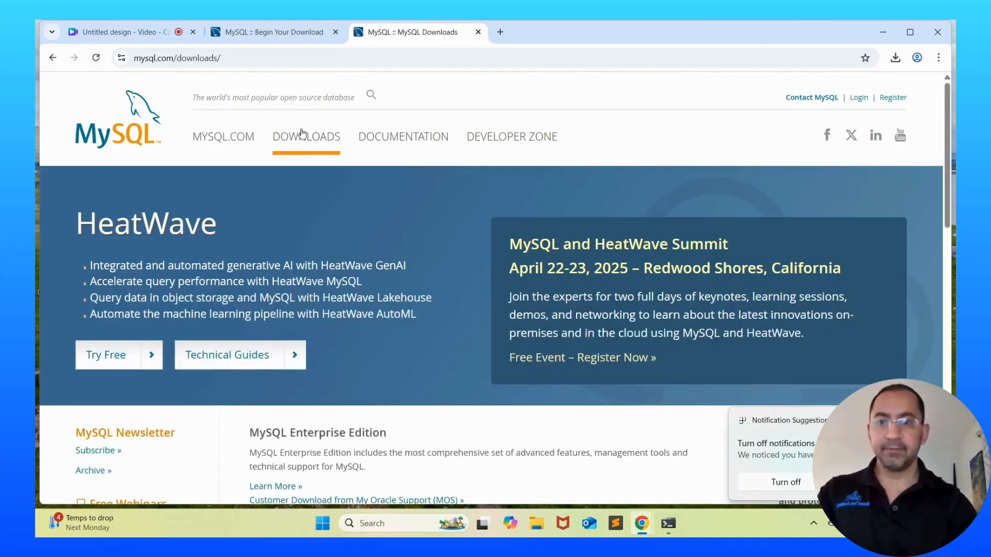
scroll(444, 243, down, 15)
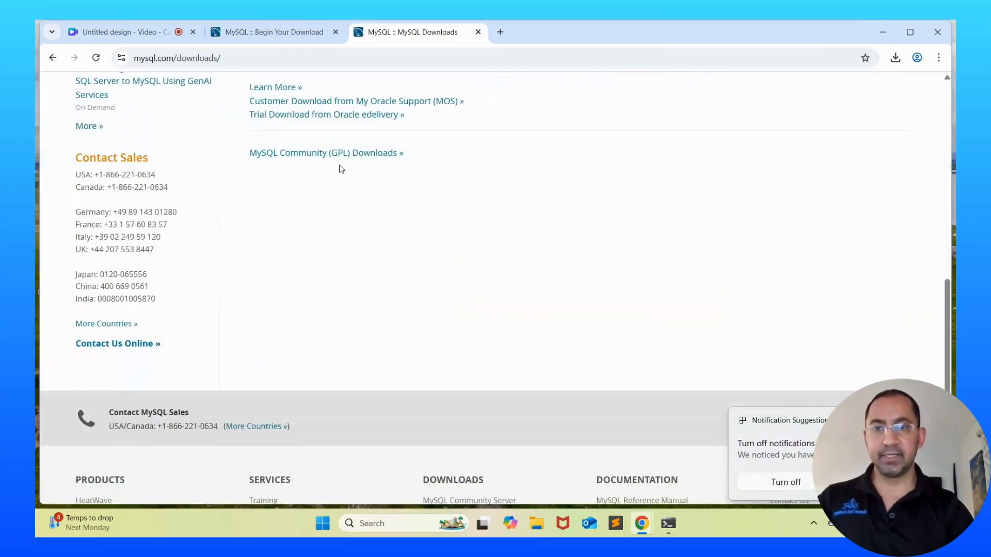
click(270, 154)
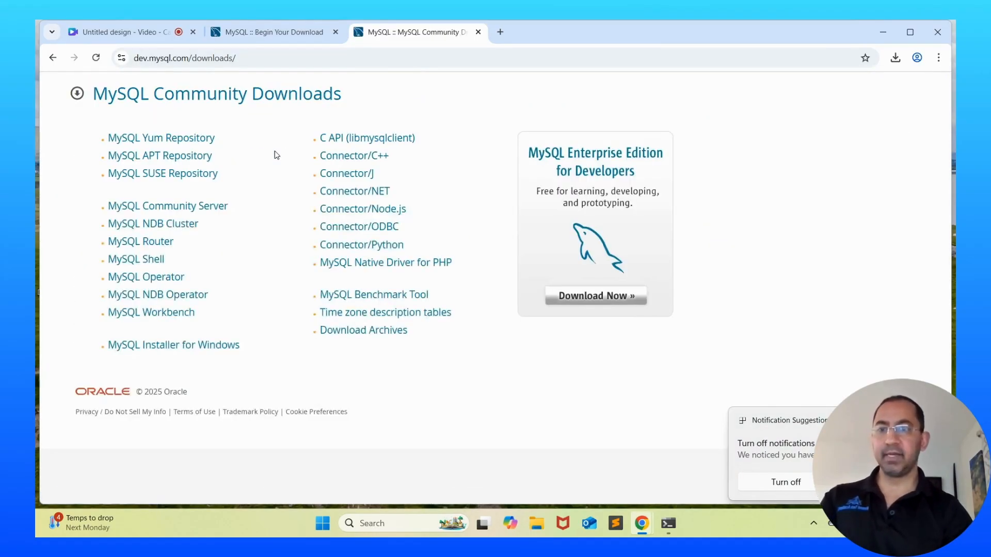
click(134, 313)
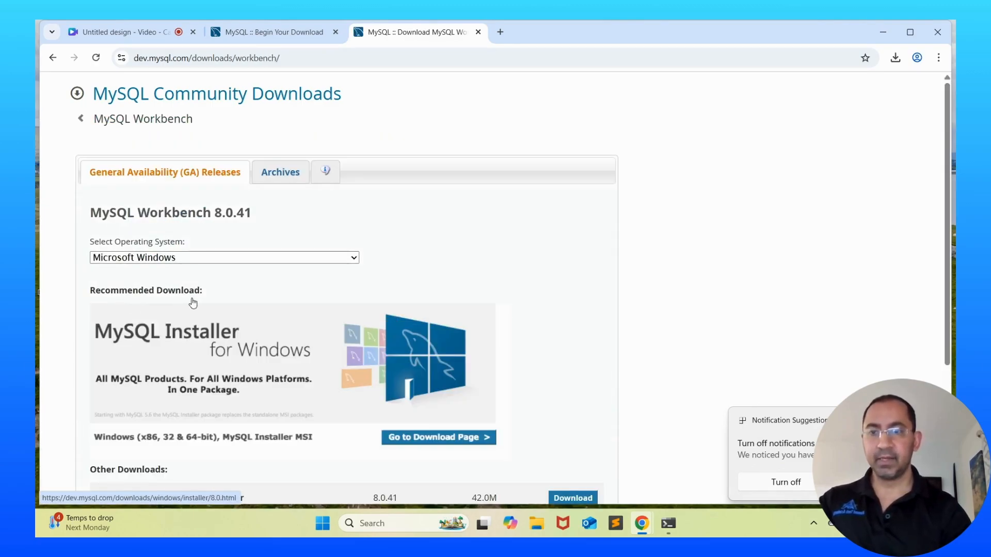
Download the Workbench 8.0.41 Windows MSI installer without an Oracle login, then run it
scroll(509, 320, down, 3)
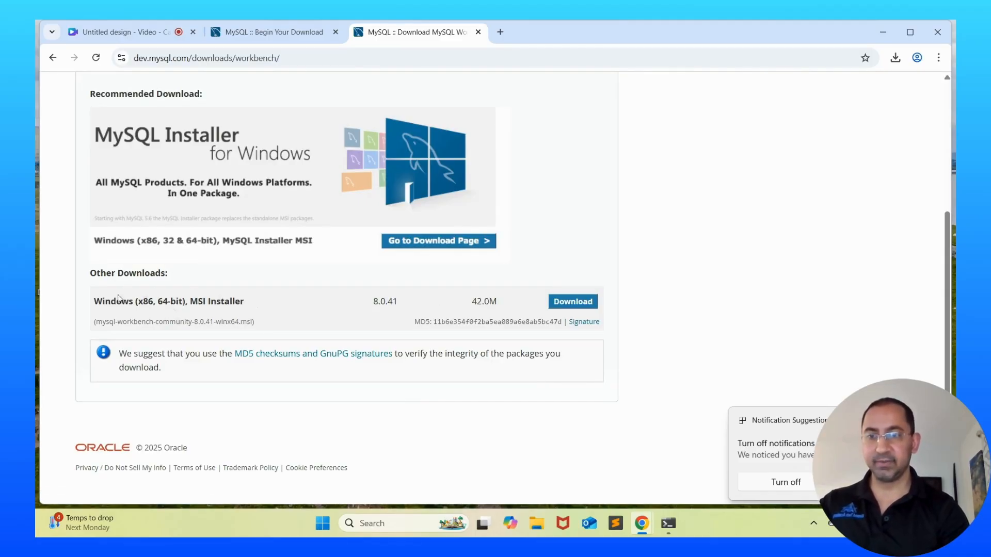
scroll(235, 288, up, 3)
scroll(233, 283, down, 3)
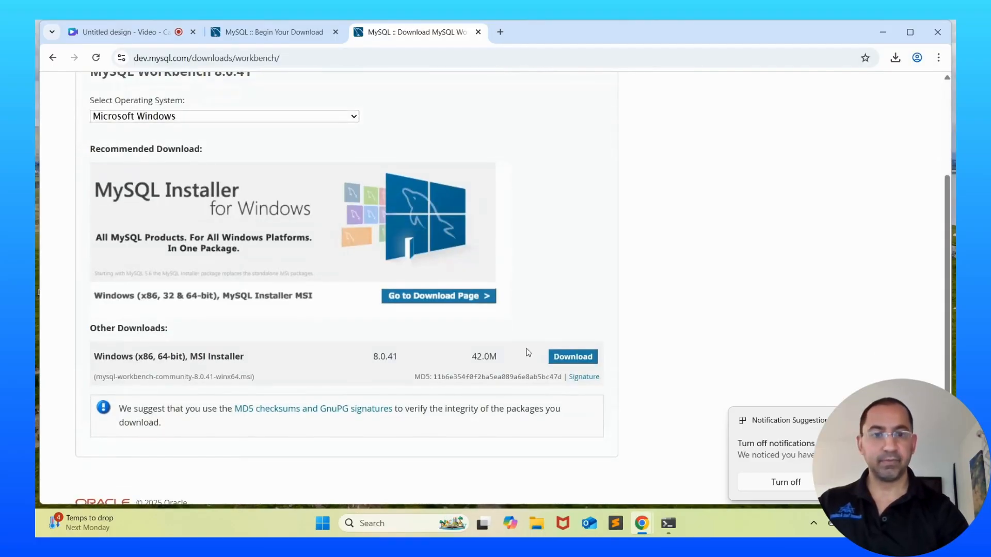
click(569, 356)
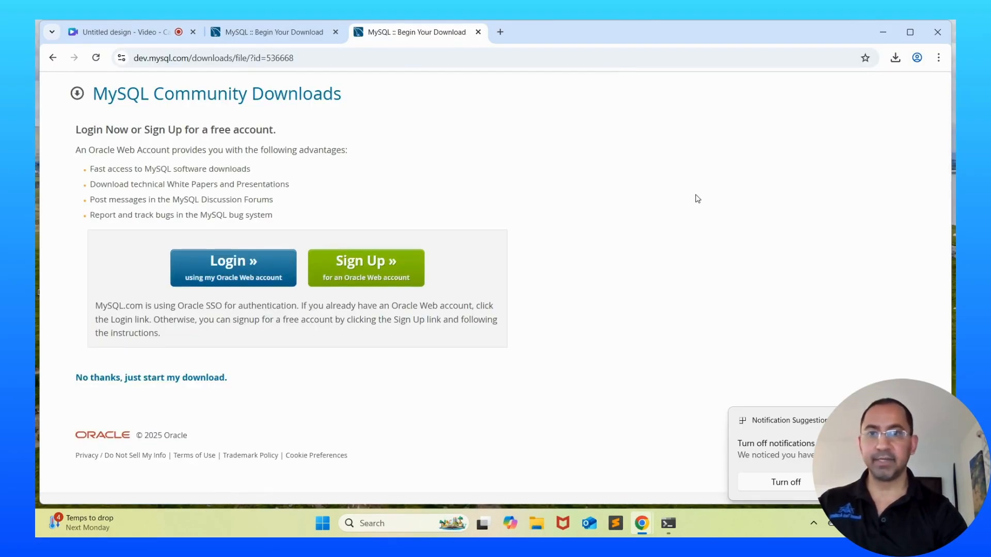
click(152, 379)
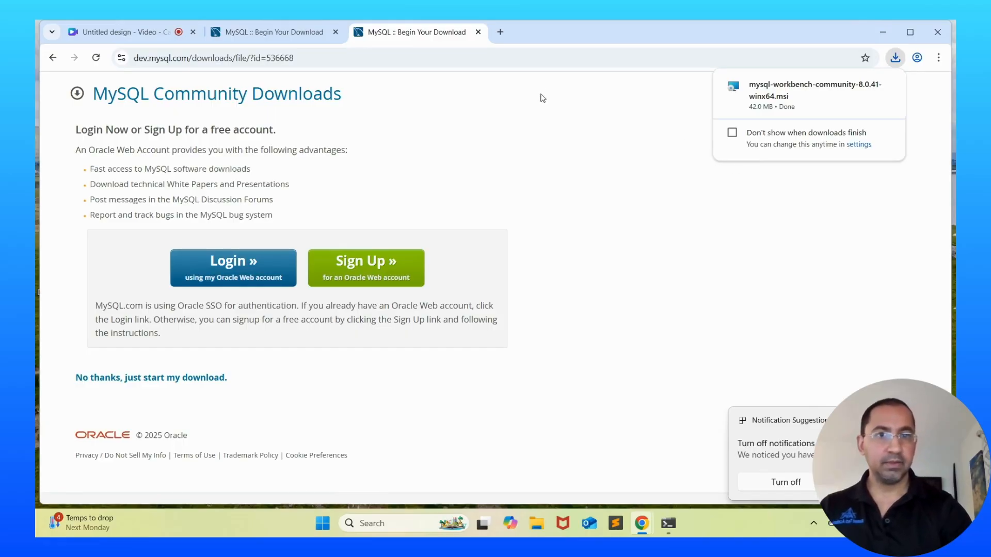
click(802, 105)
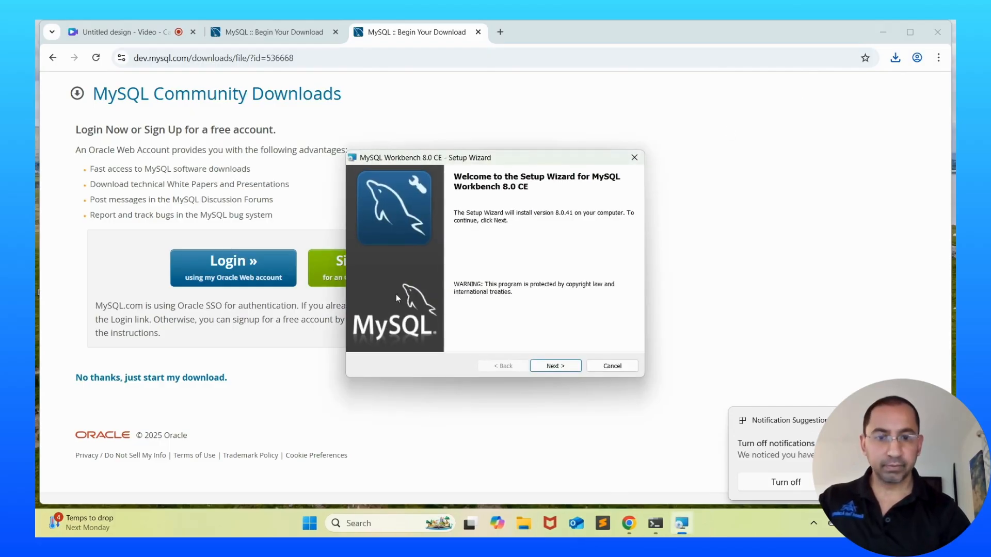
Install MySQL Workbench 8.0 CE with the Complete setup in the default folder and launch it
click(550, 365)
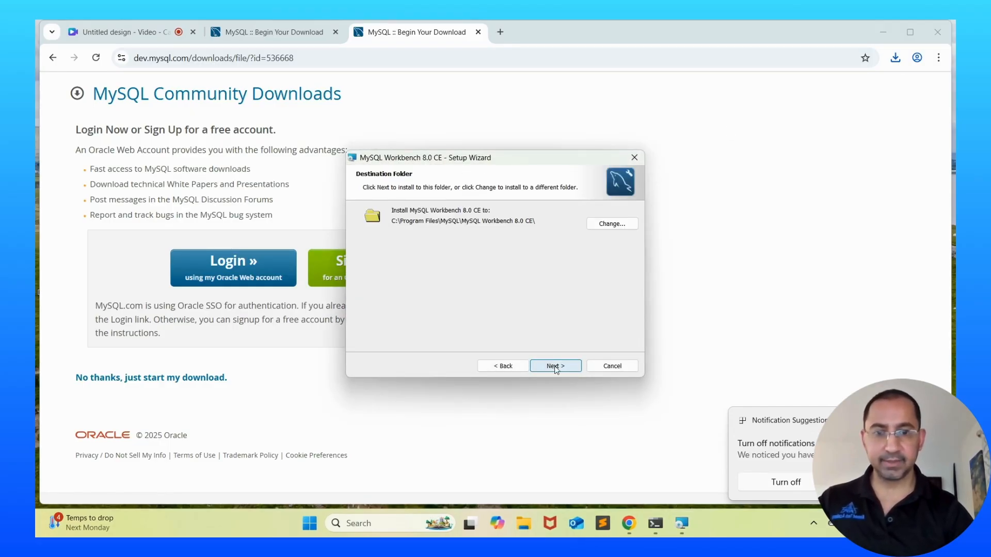
click(554, 367)
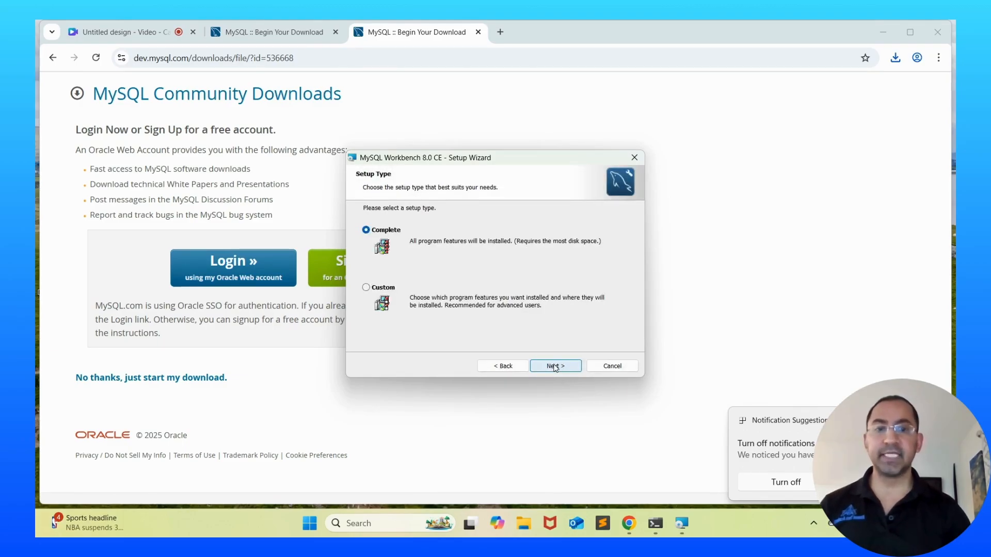
click(554, 367)
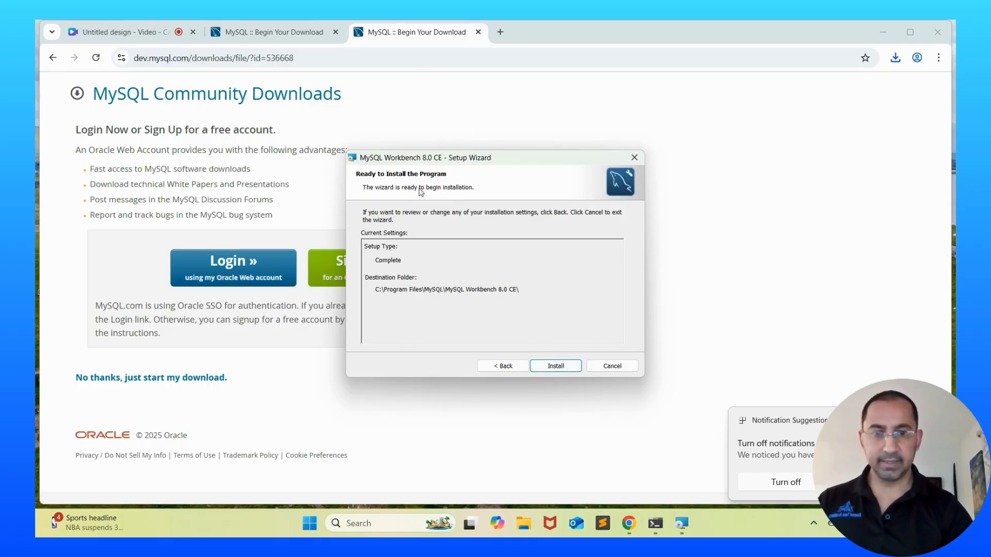
click(570, 372)
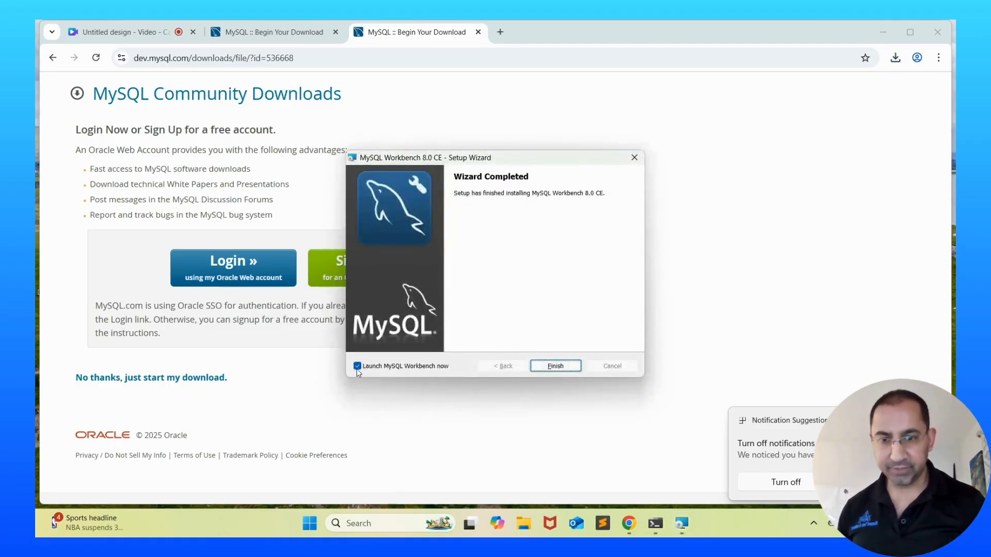
click(559, 366)
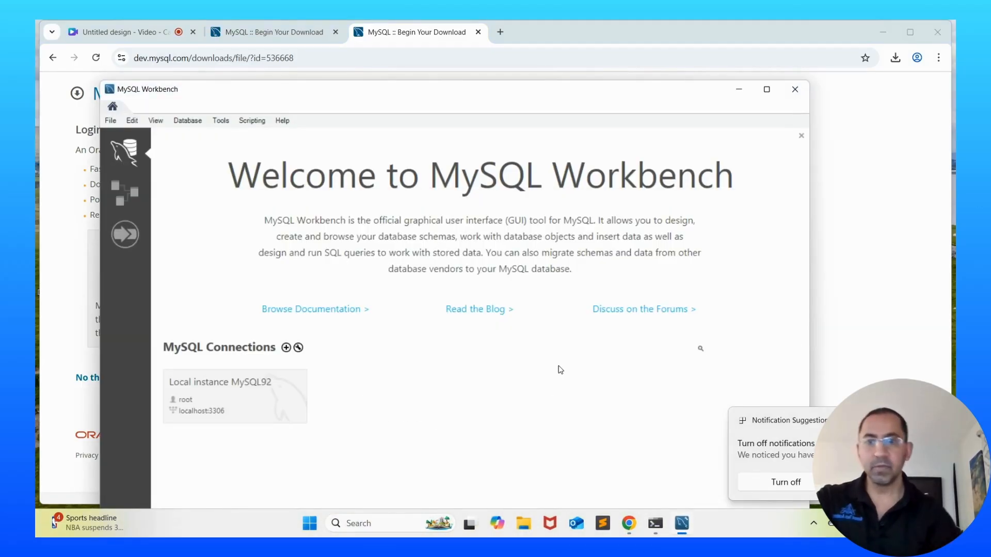
Connect to Local instance MySQL92 as root, suppressing the compatibility warning and continuing anyway
drag(459, 94, 497, 44)
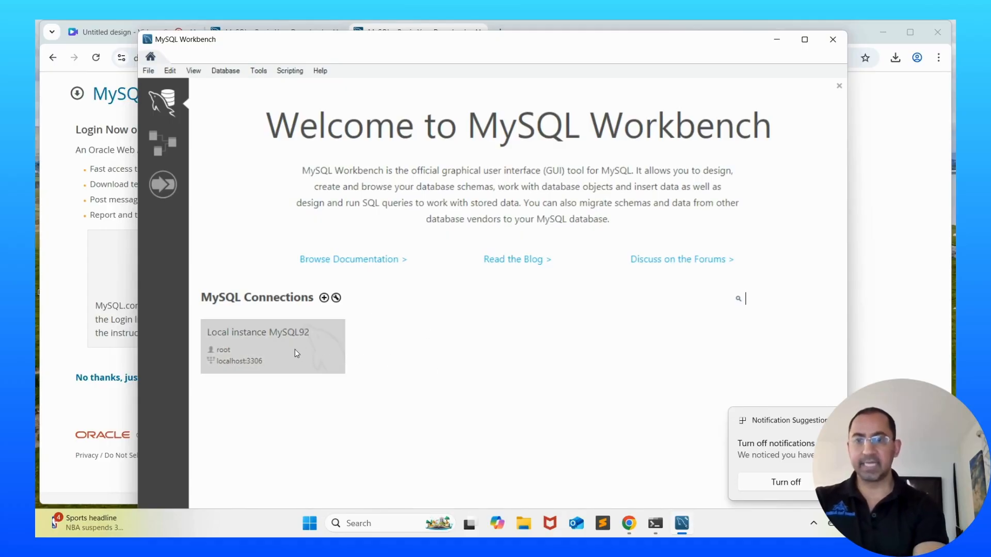
click(261, 349)
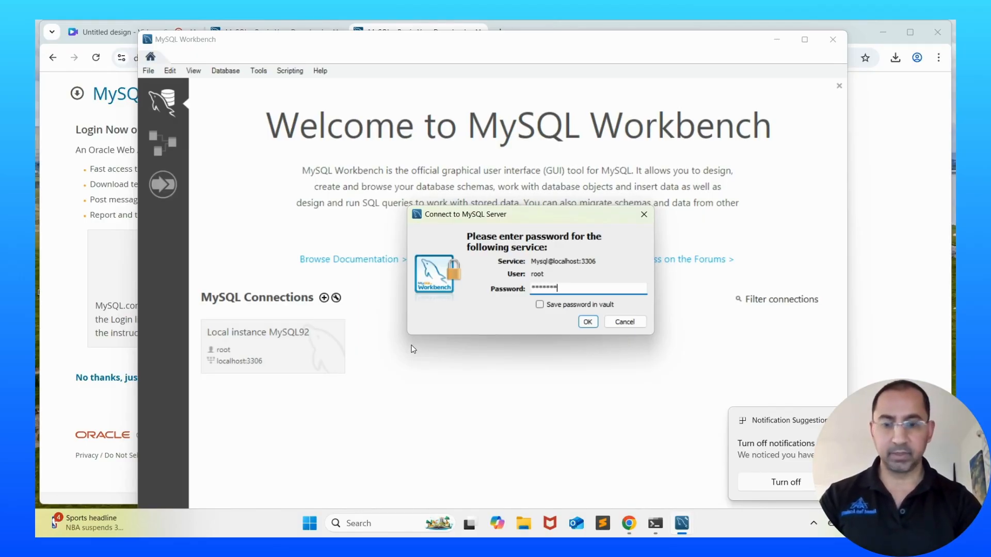
key(Return)
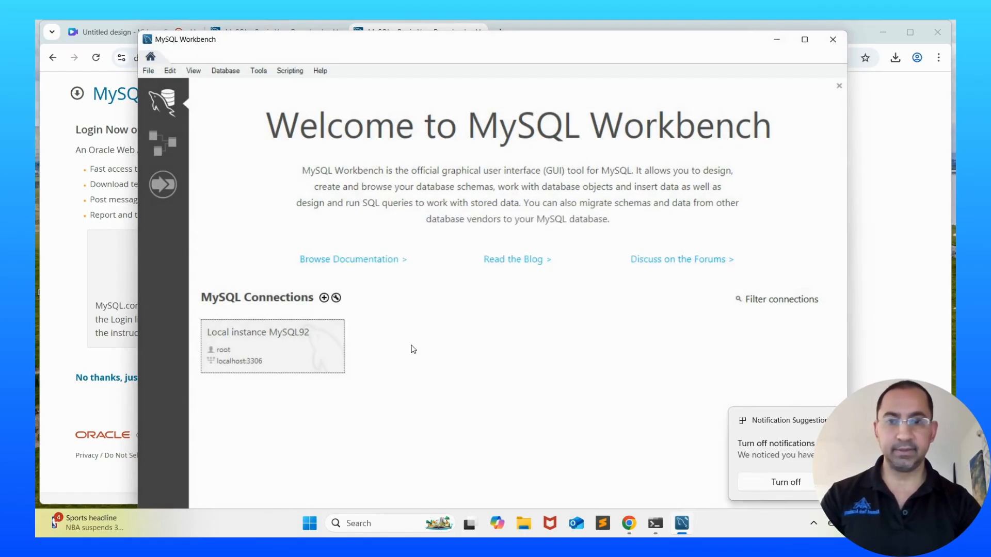
click(369, 326)
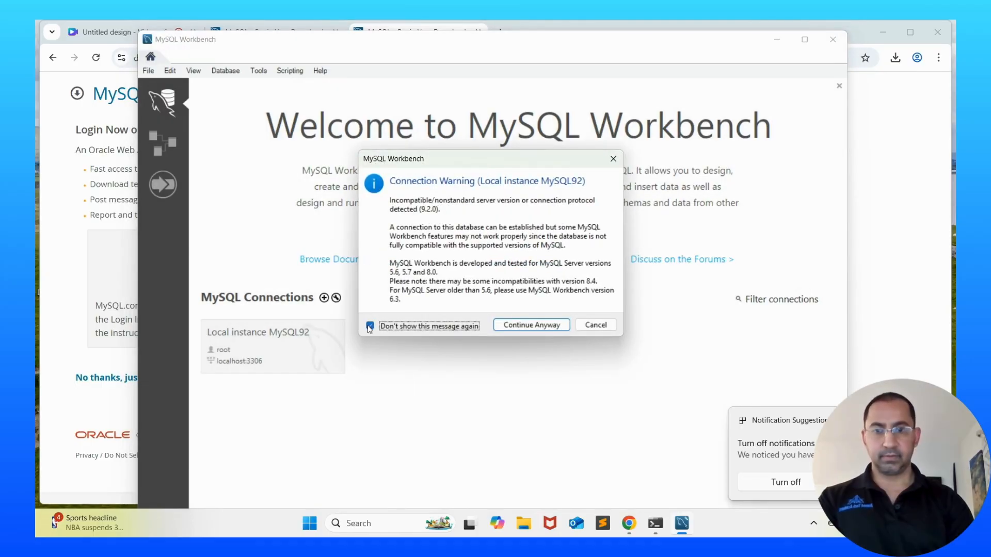
click(514, 326)
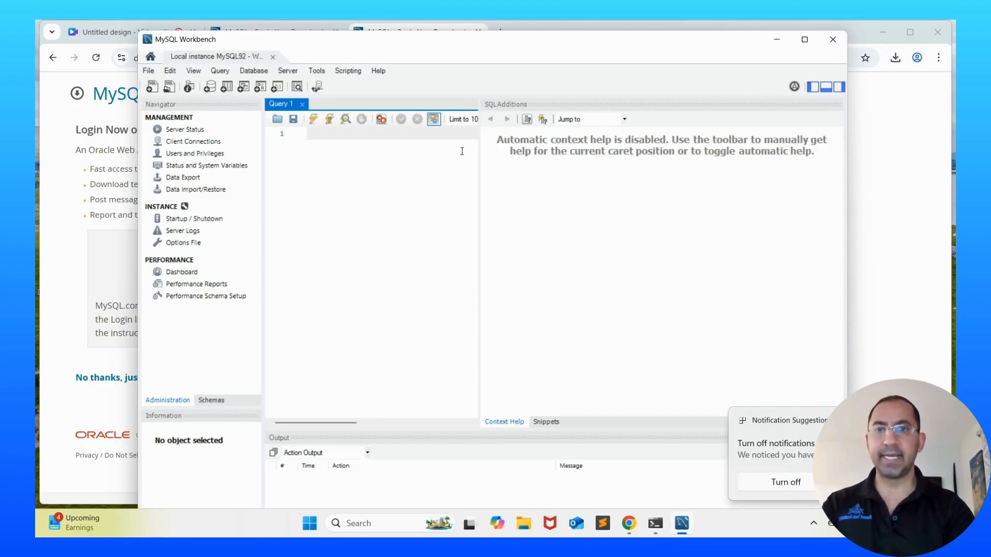
Run SHOW DATABASES; to list the 8 databases, then type CREATE DATABASE school; below it
text(SHOW DATABASES;)
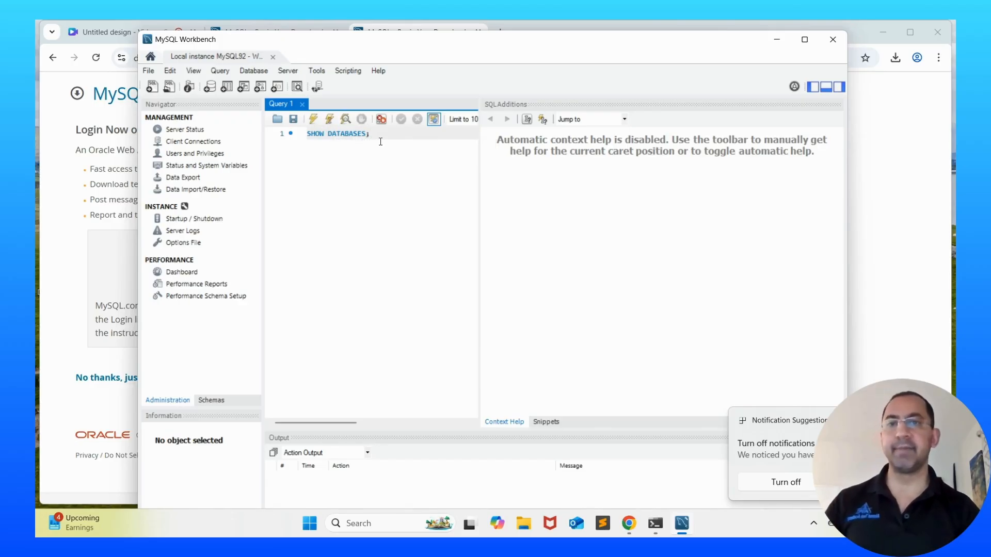
key(ctrl+Return)
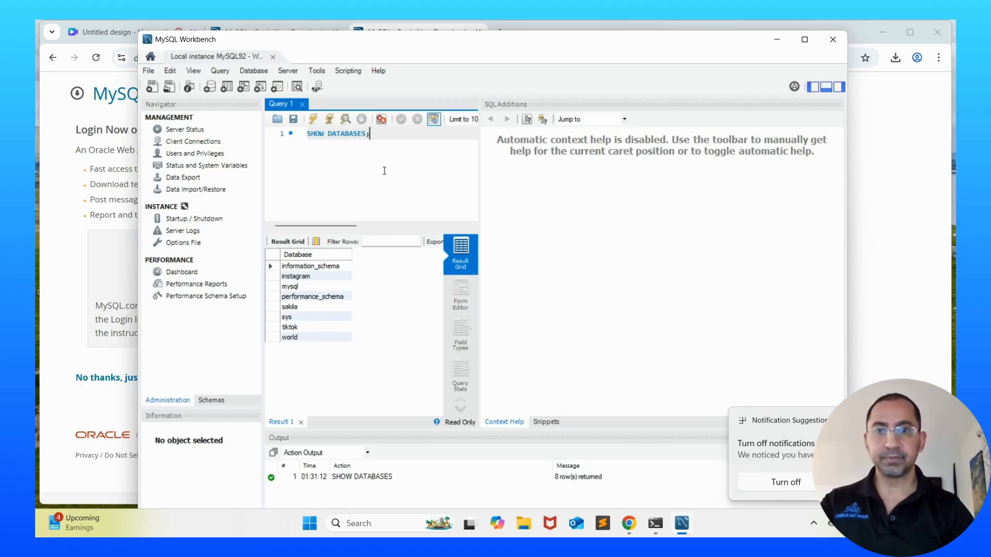
key(Return)
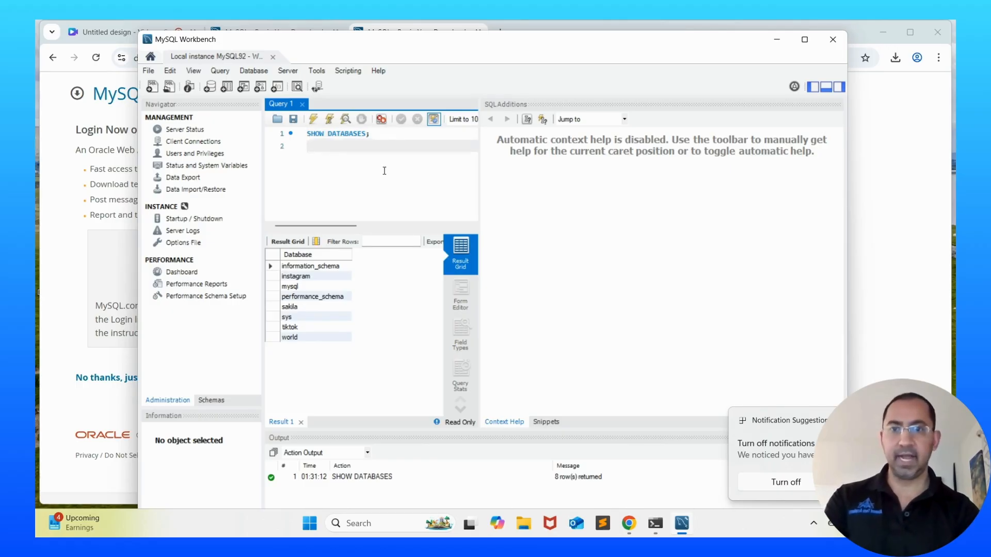
text(CRE)
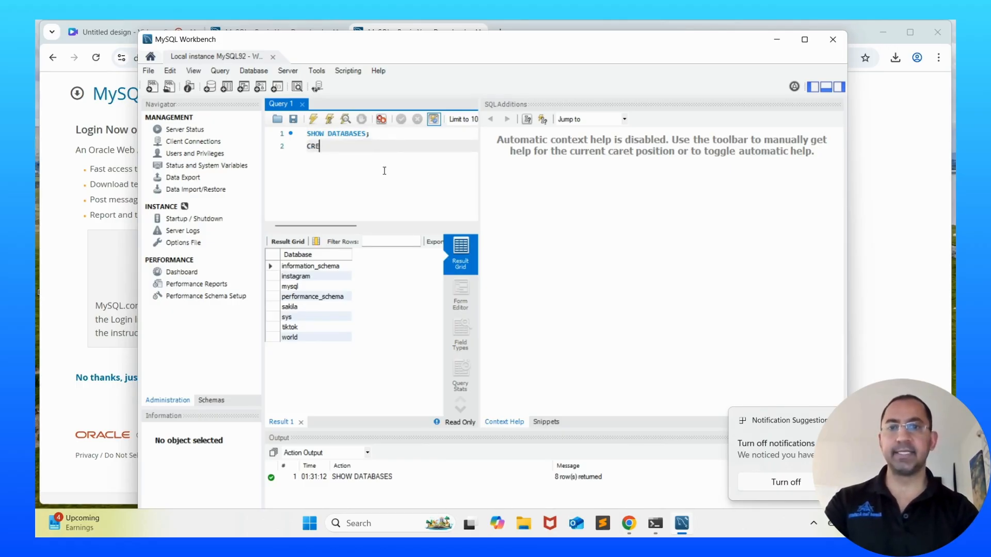
text(ATE DATAB)
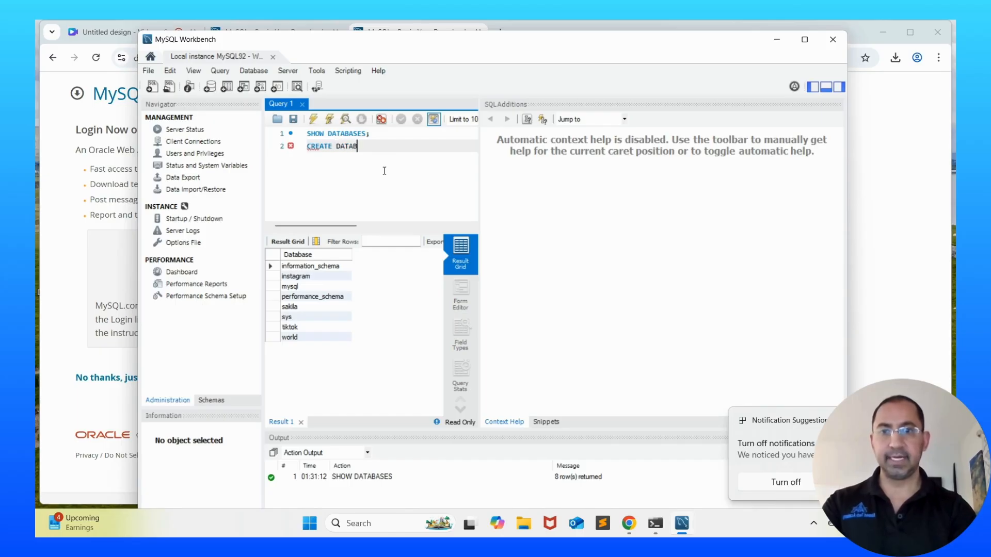
text(ASE school;)
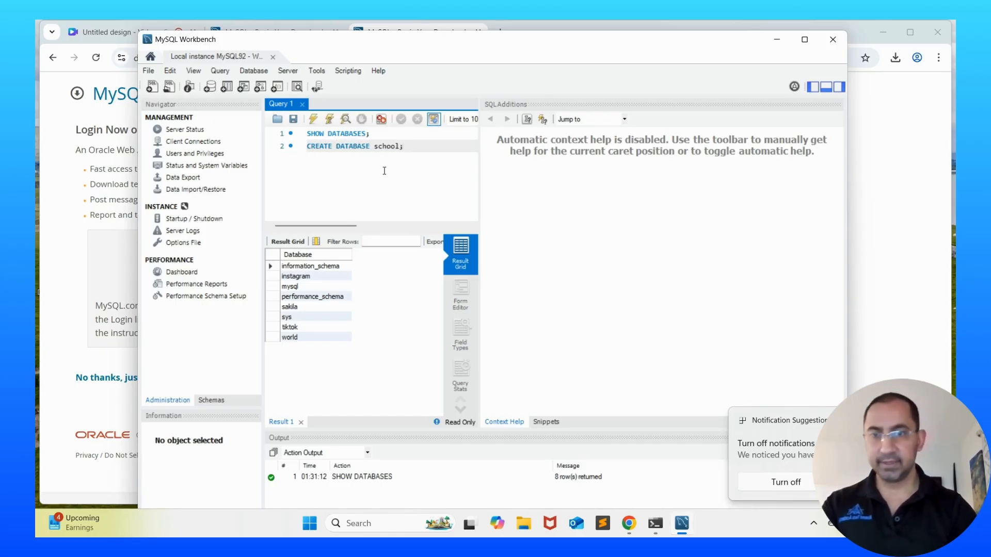
Execute CREATE DATABASE school; and then USE school; to select the new database
click(330, 120)
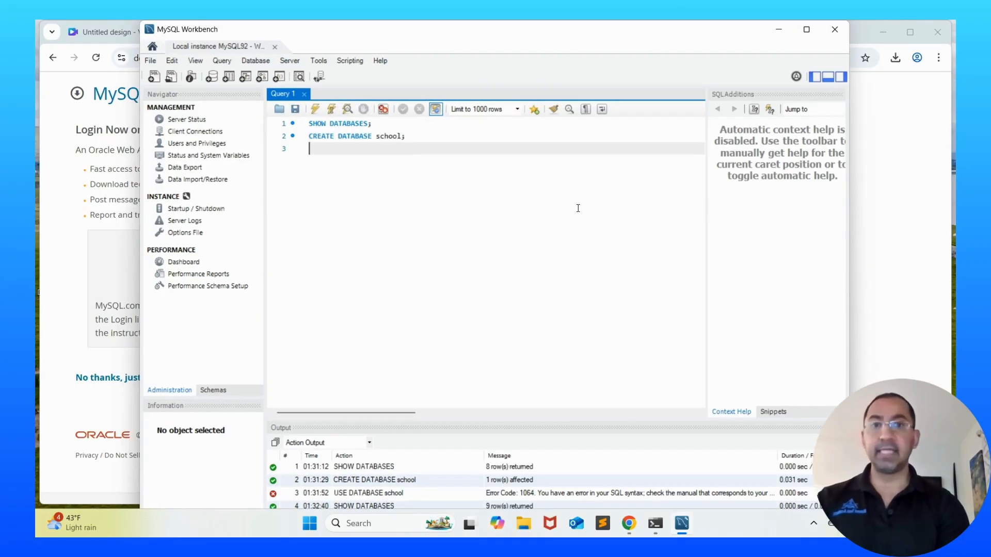
text(USE school;)
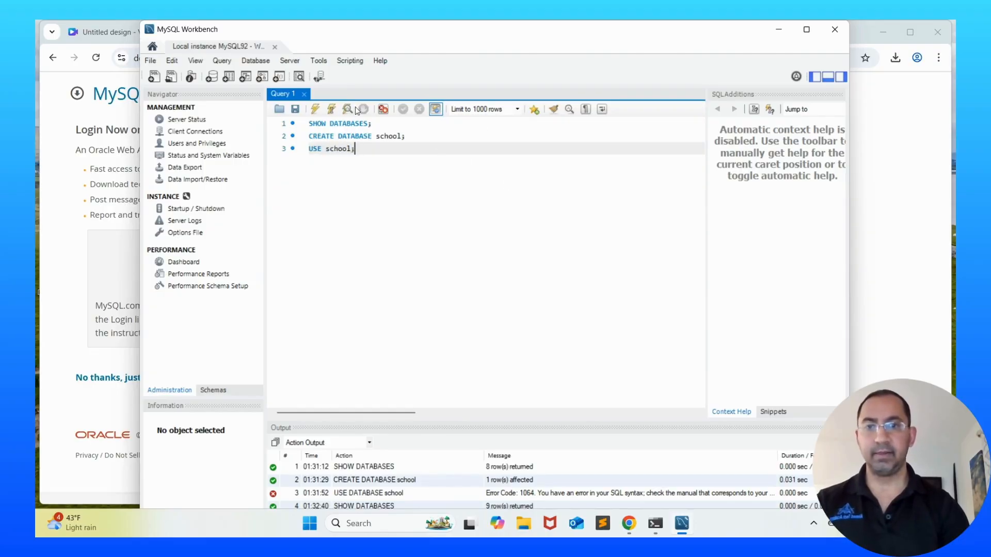
click(329, 110)
key(Return)
key(Return)
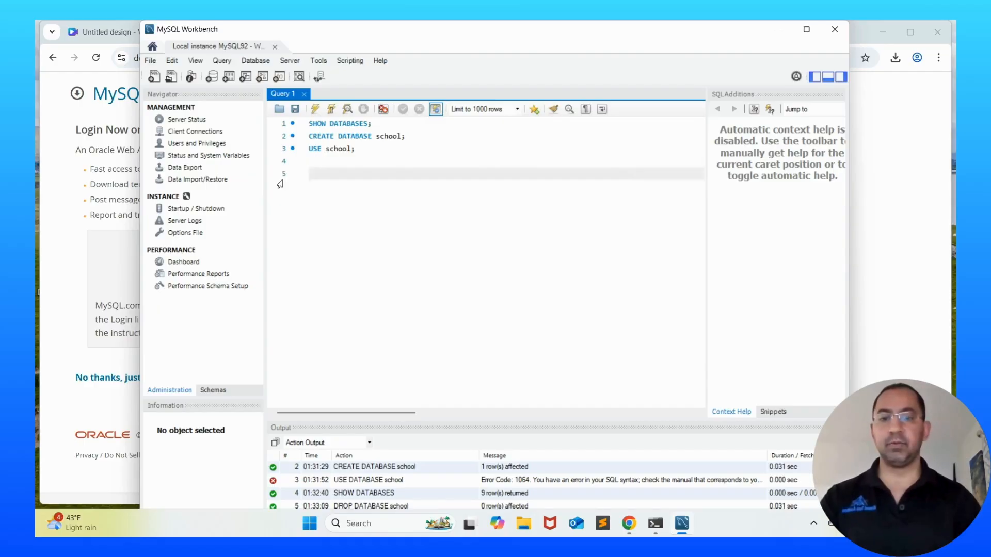
Type and execute CREATE TABLE users(id int, first_name varchar(255), last_name varchar(255));
text(CRE)
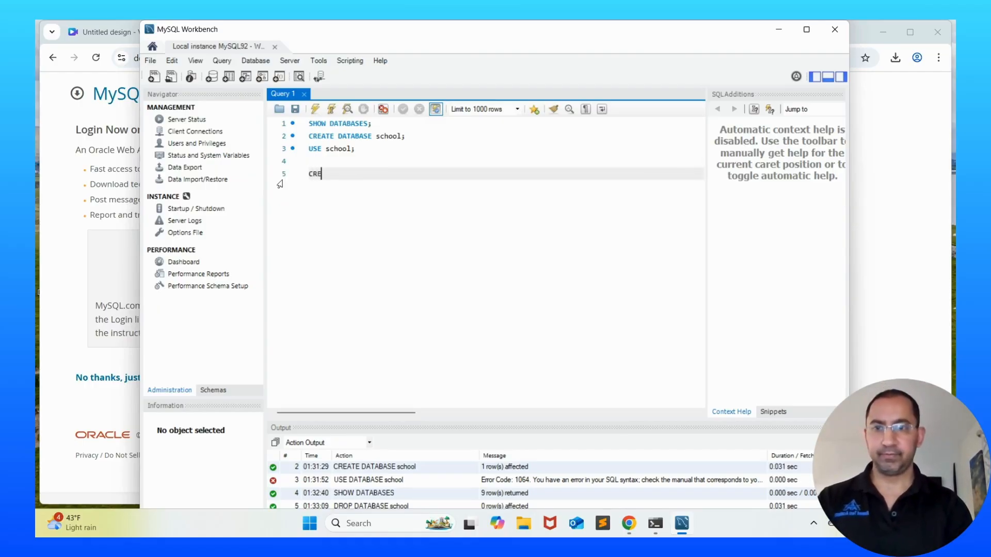
text(ATE table)
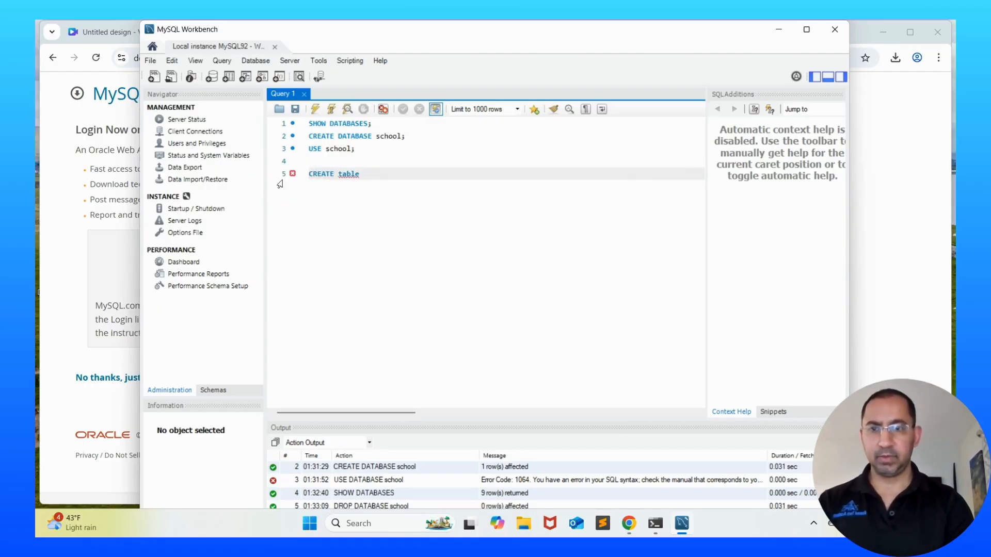
key(BackSpace)
key(BackSpace)
key(BackSpace)
key(BackSpace)
key(BackSpace)
key(BackSpace)
text(TAB)
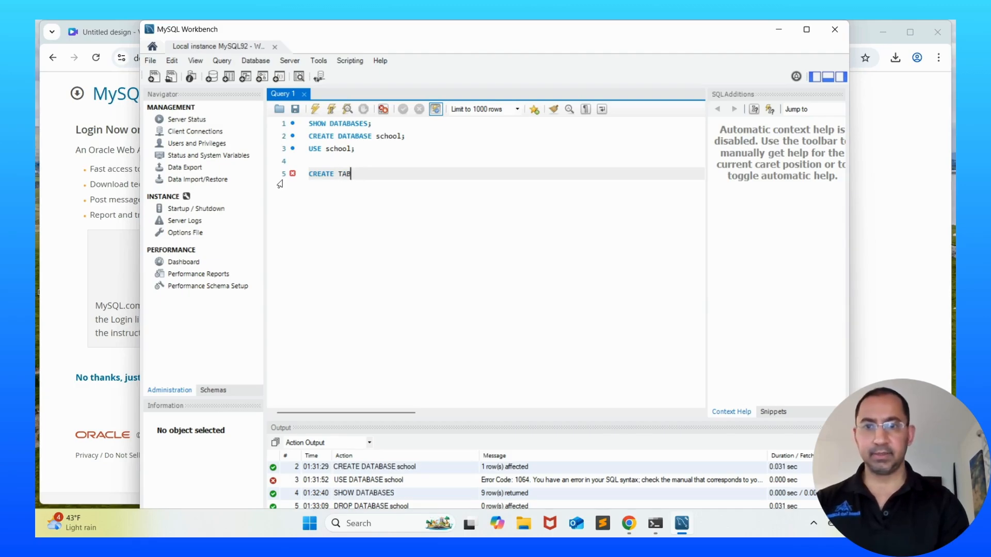
text(LE users()
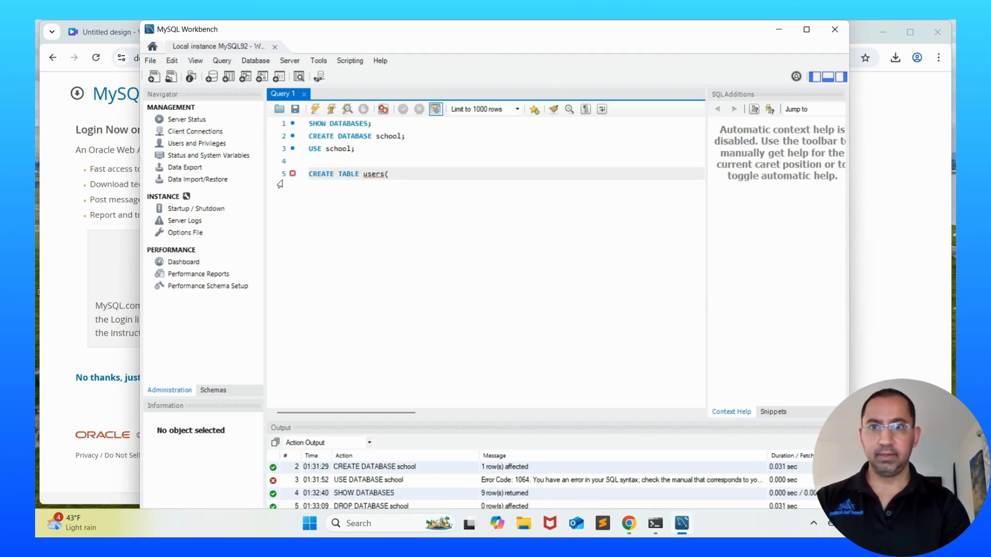
text(id )
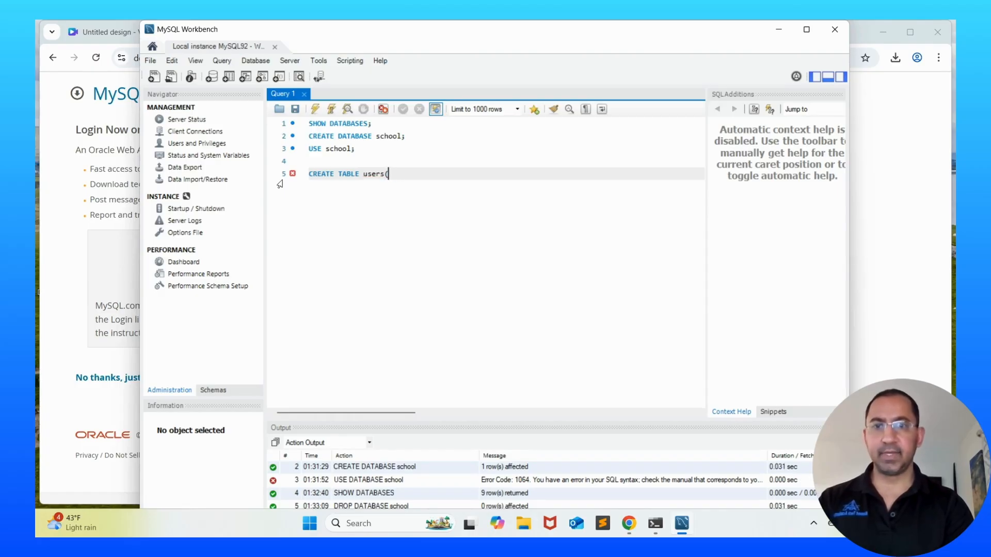
text(int, )
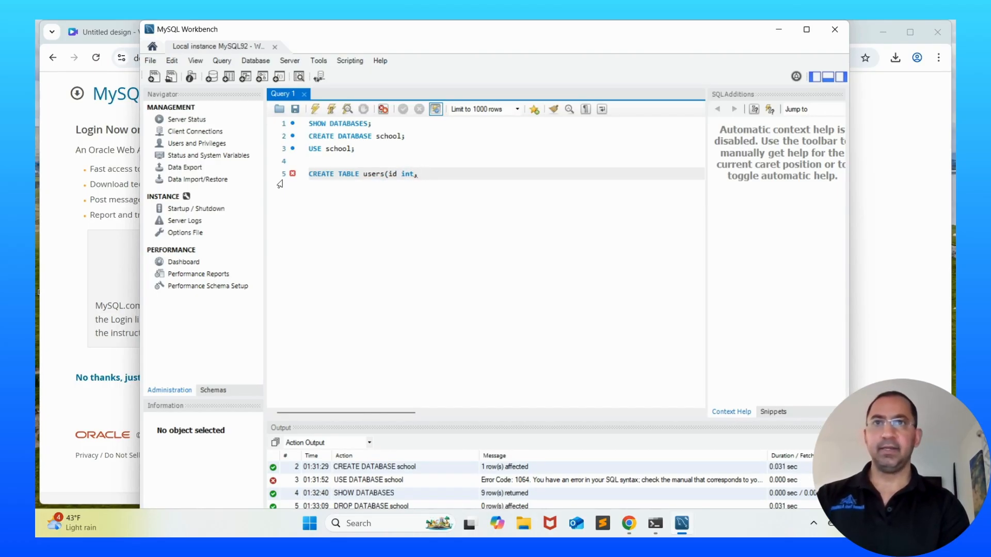
text(firast)
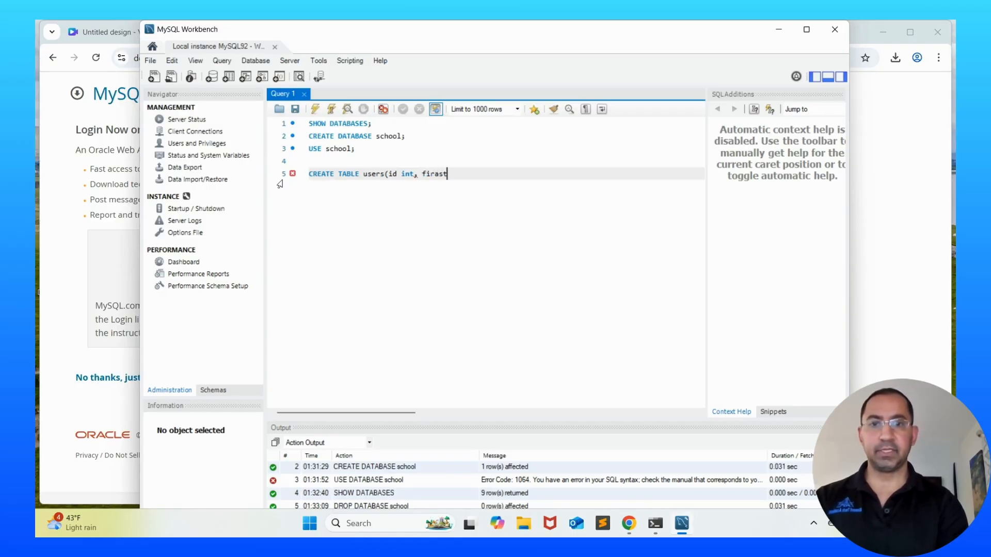
key(BackSpace)
key(BackSpace)
key(BackSpace)
text(st_)
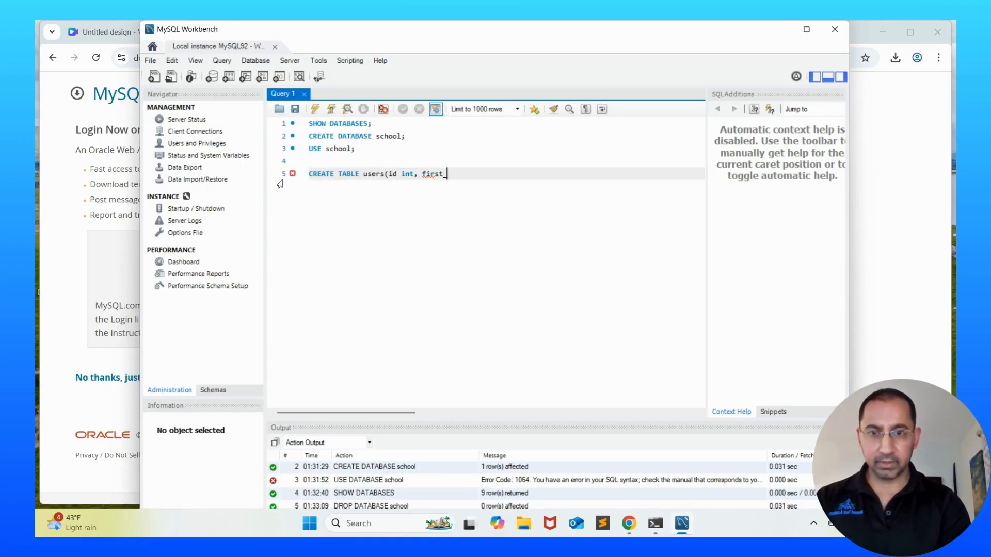
text(name var)
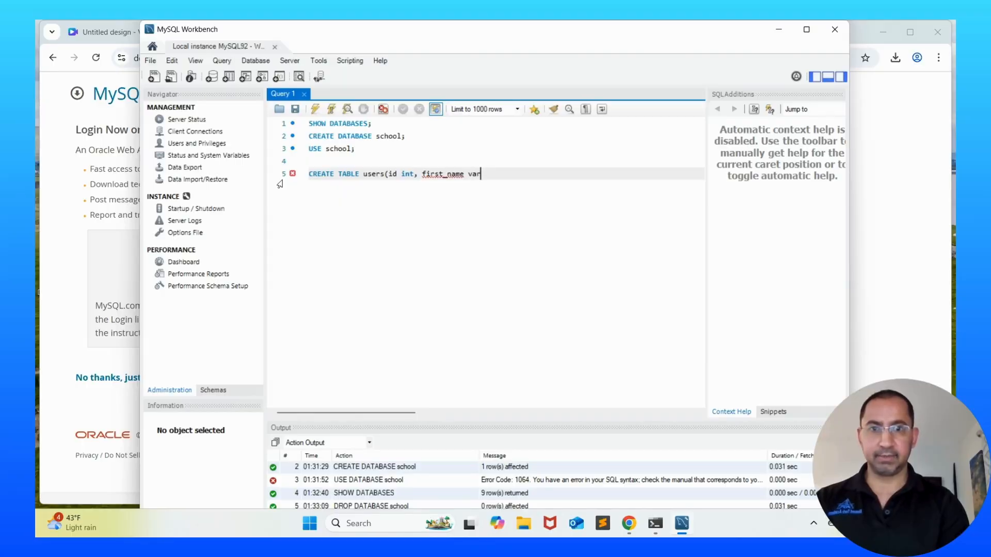
text(char(25)
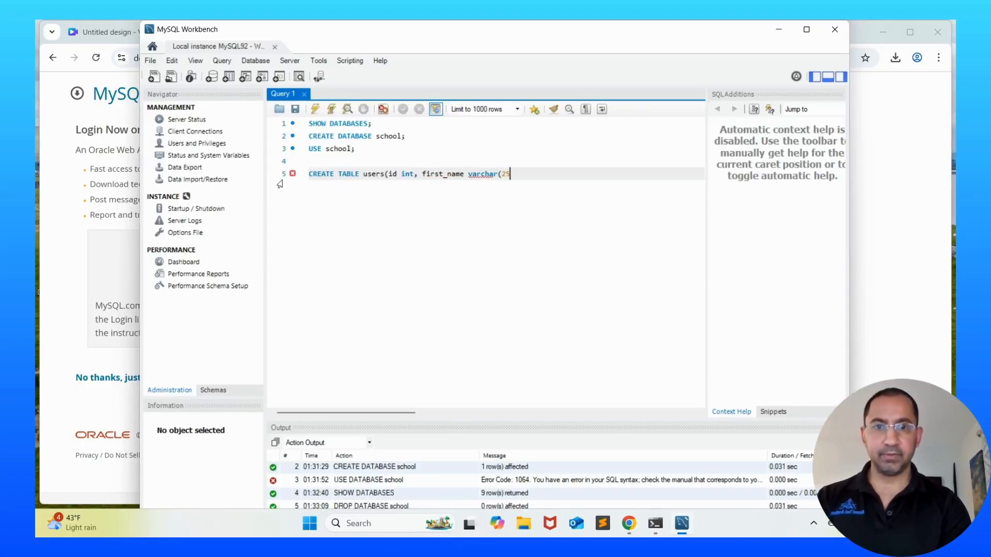
text(5), last)
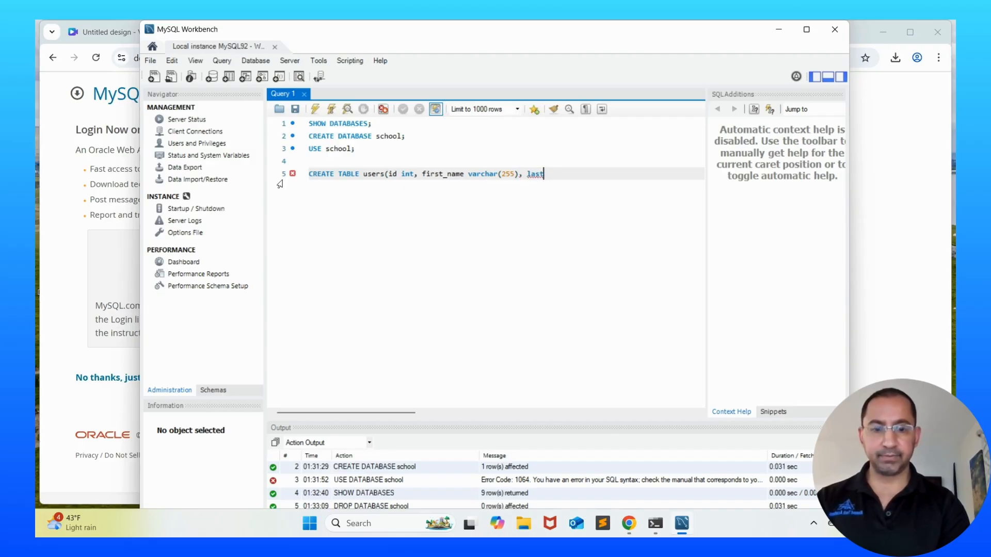
text(_name()
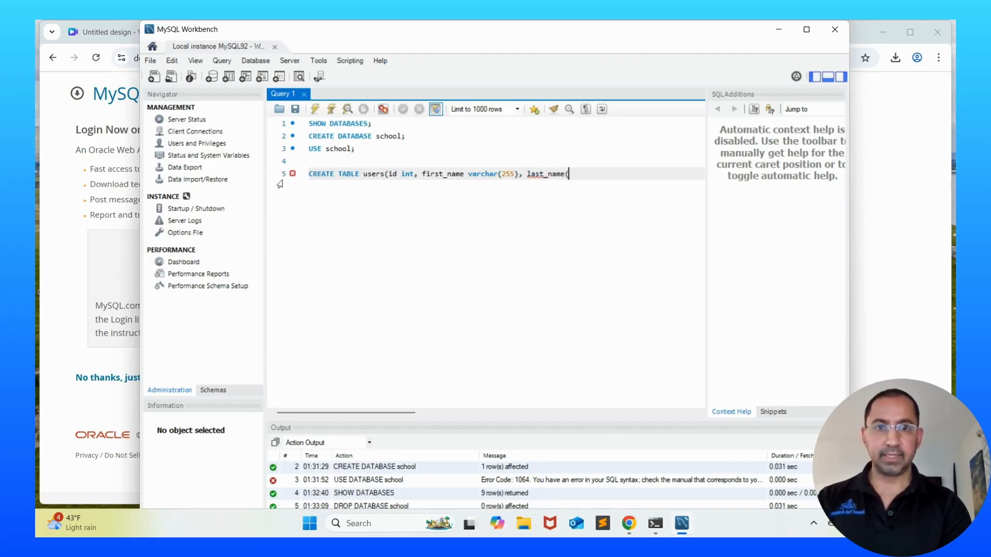
key(BackSpace)
text(varchar()
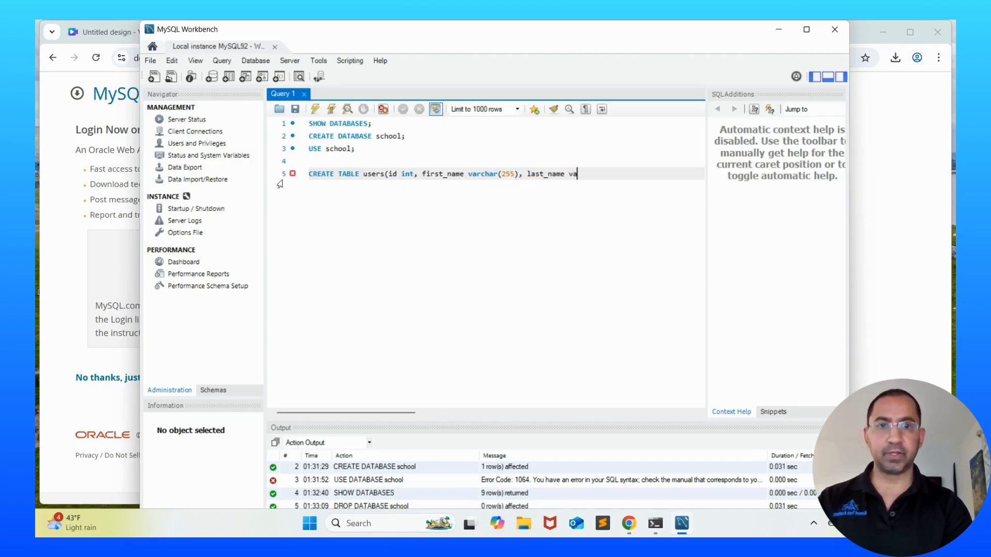
text(255));)
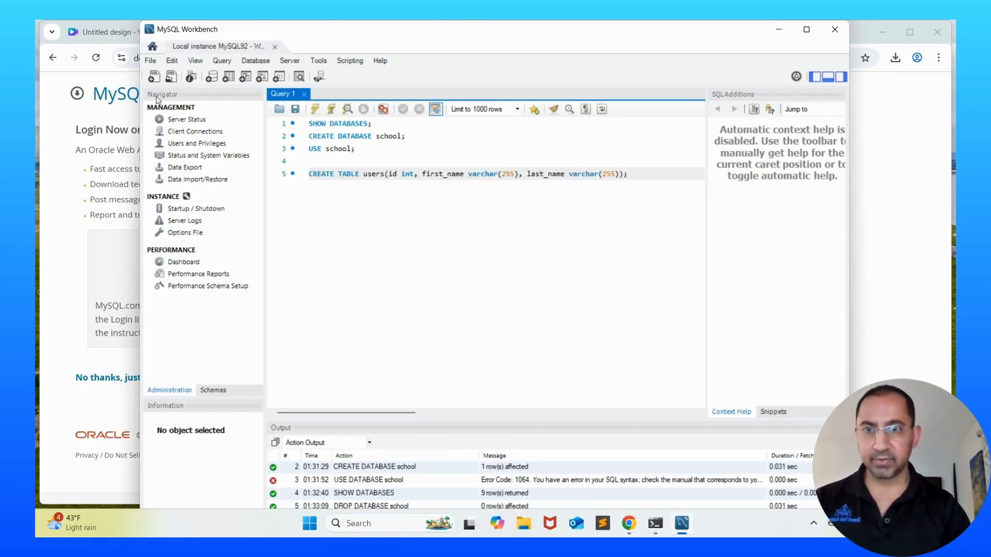
click(331, 110)
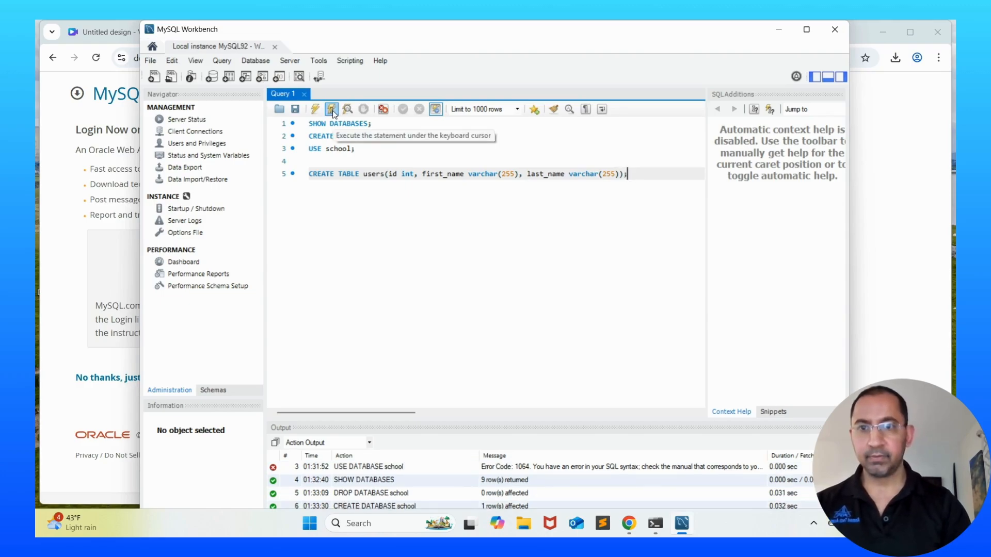
key(Return)
key(Return)
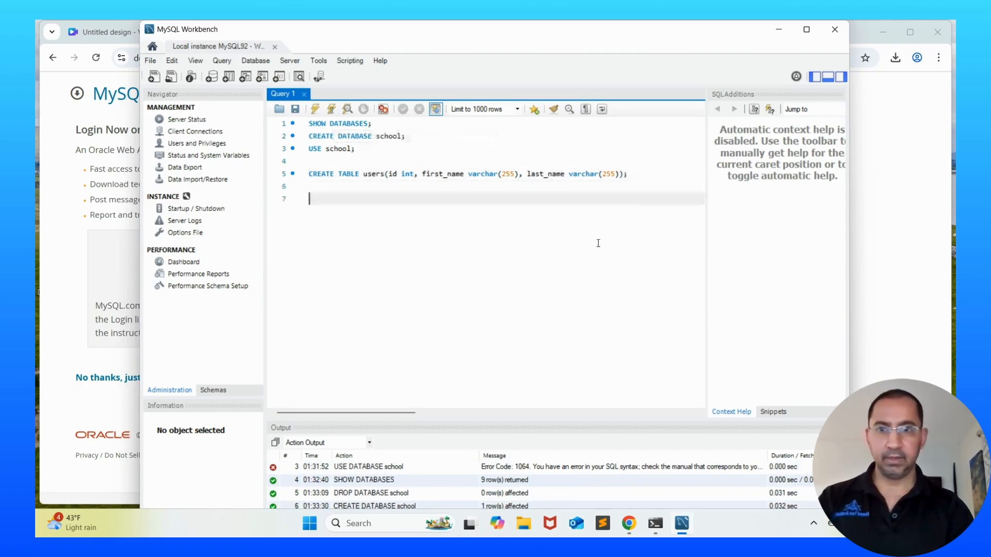
Execute an INSERT INTO users VALUES statement with id 1 and a first and last name
text(IN)
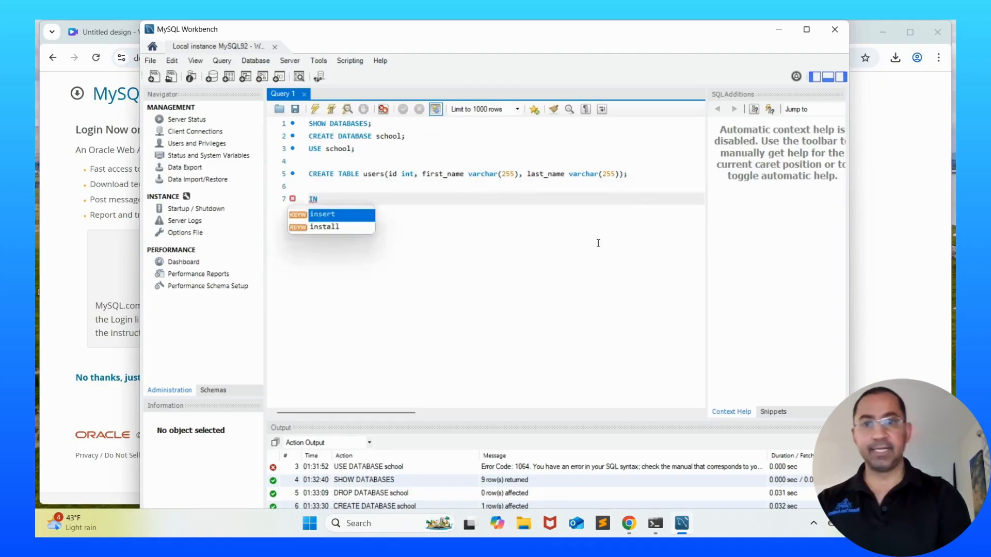
key(Return)
text(INTO )
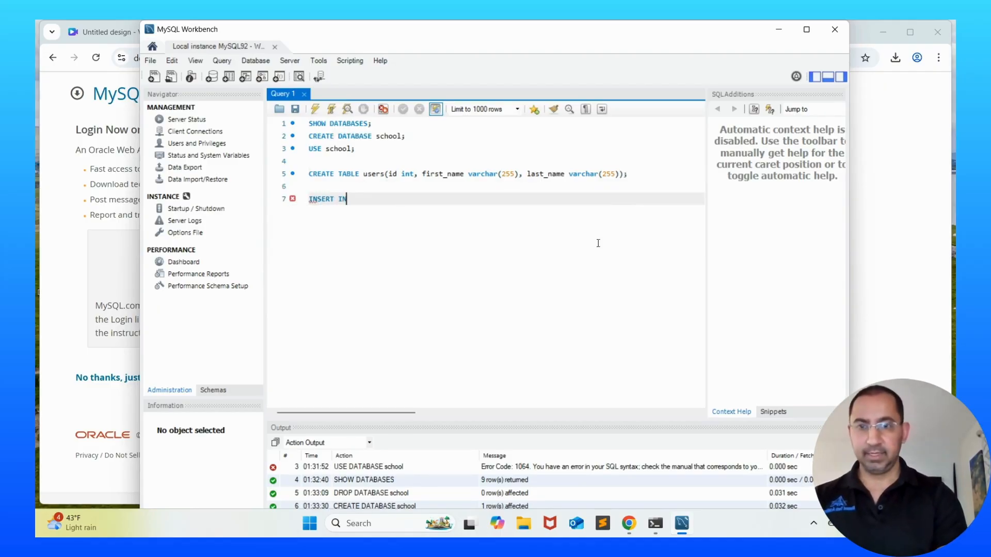
text(users)
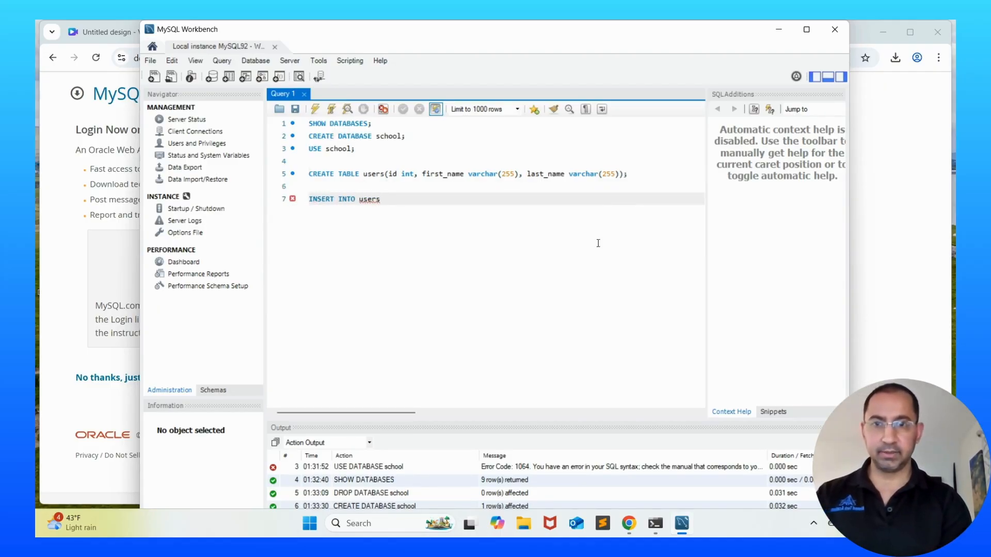
text( VALUES ()
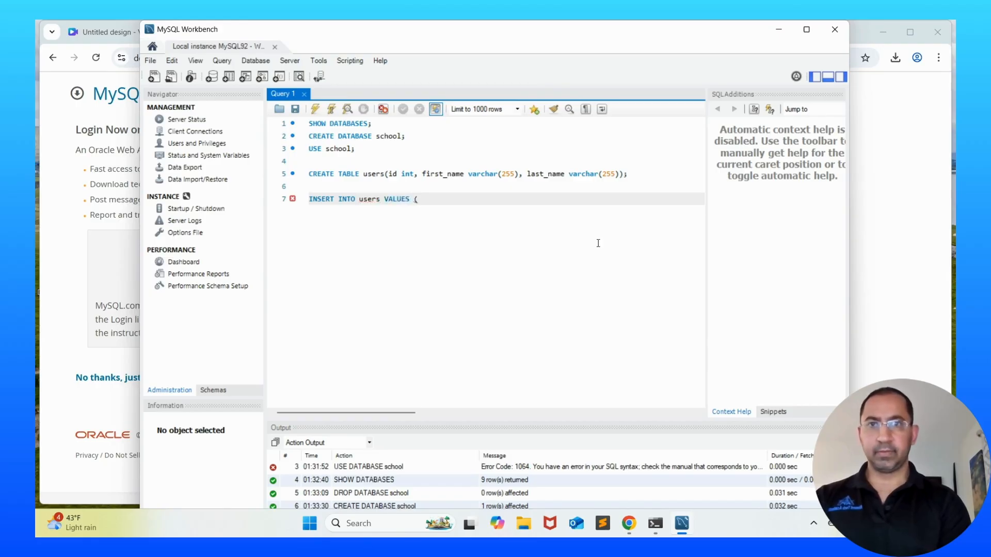
text(1, )
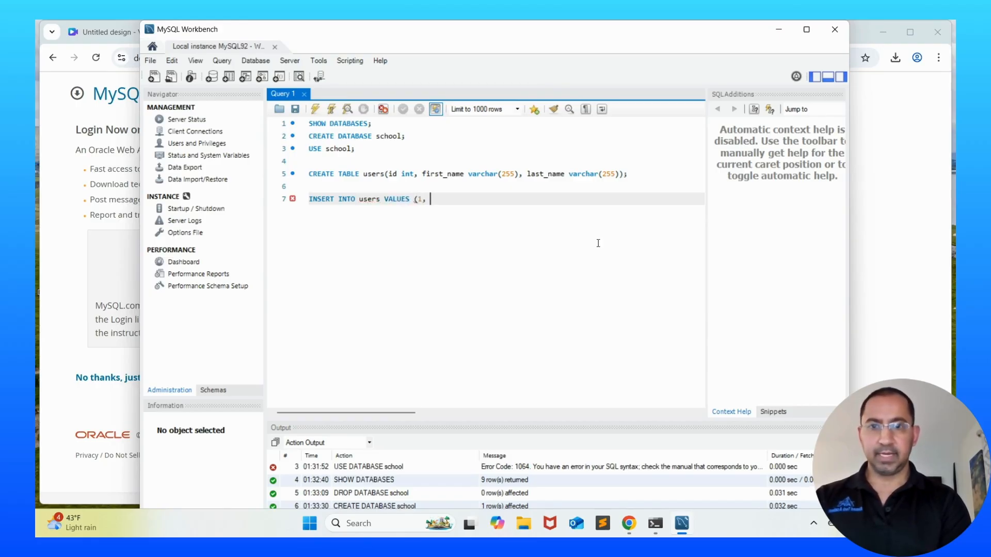
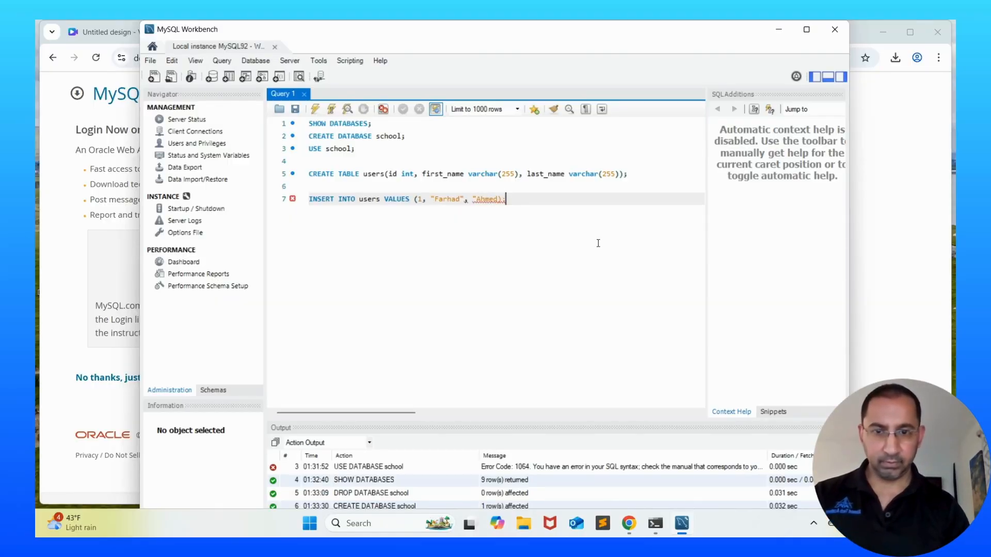
key(Left)
key(Left)
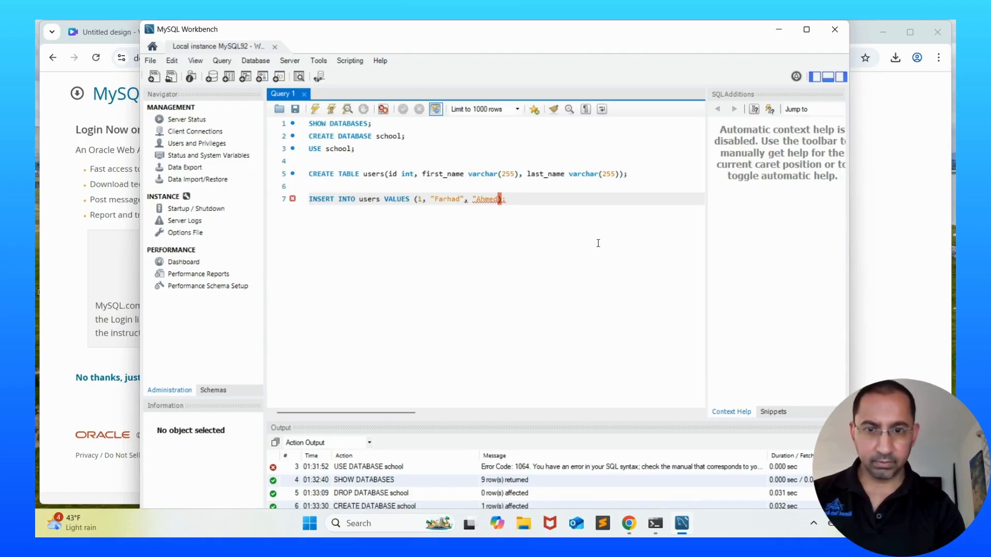
text(")
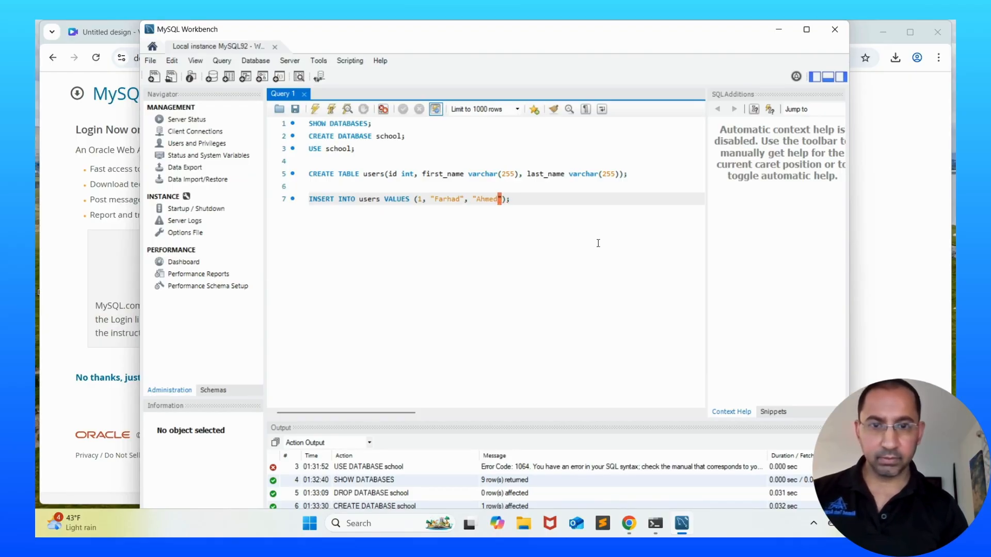
key(End)
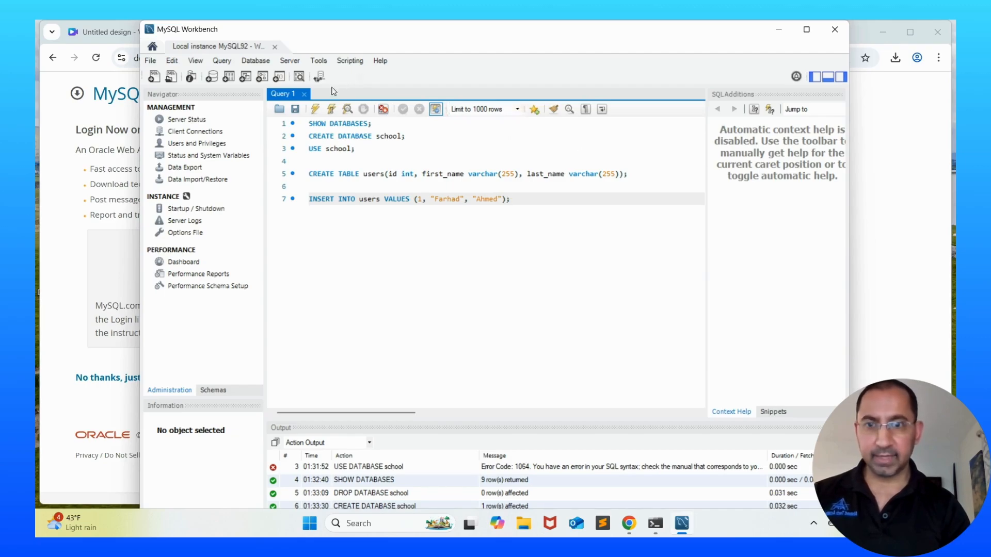
click(331, 109)
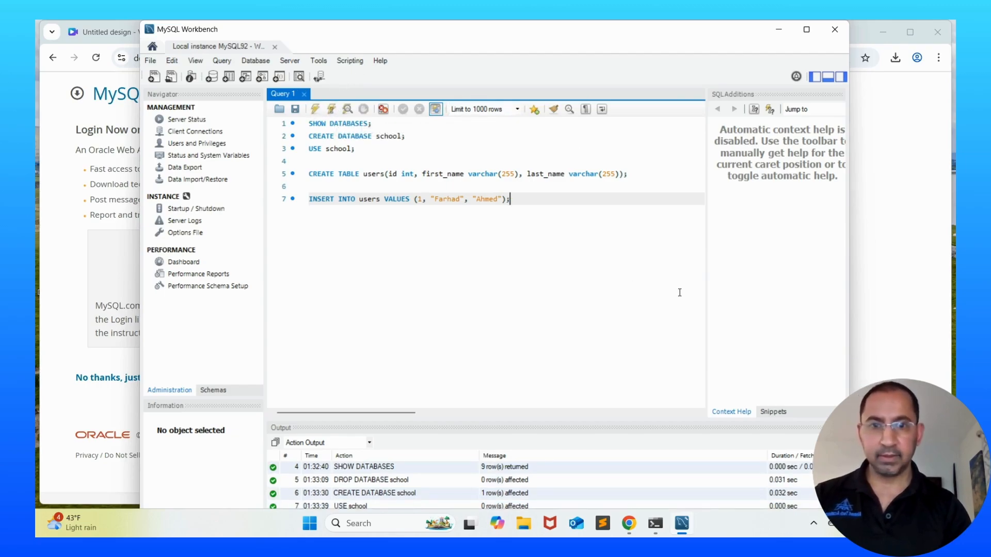
key(Return)
key(Return)
Run SELECT * FROM users; to show the users table's single row with id 1
text(SELEC)
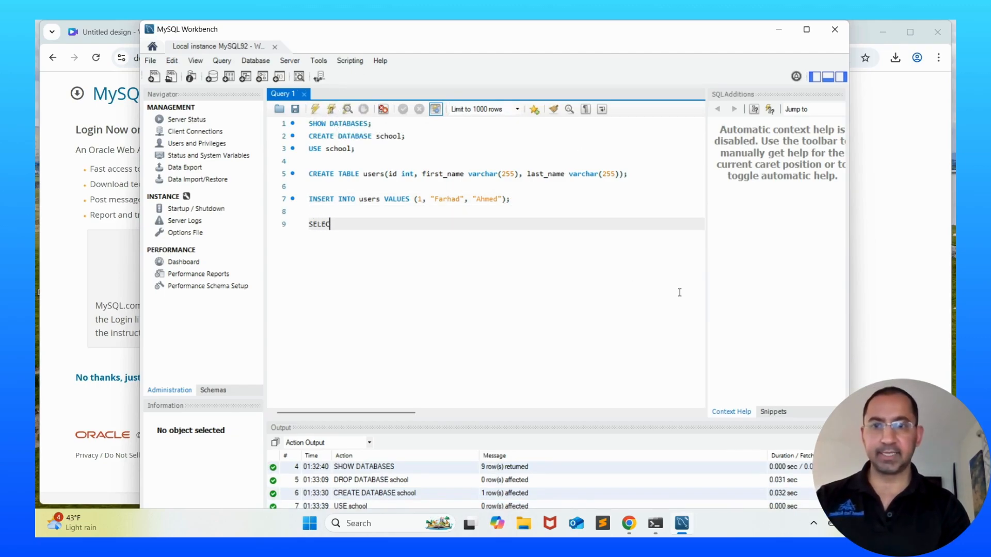
text(T )
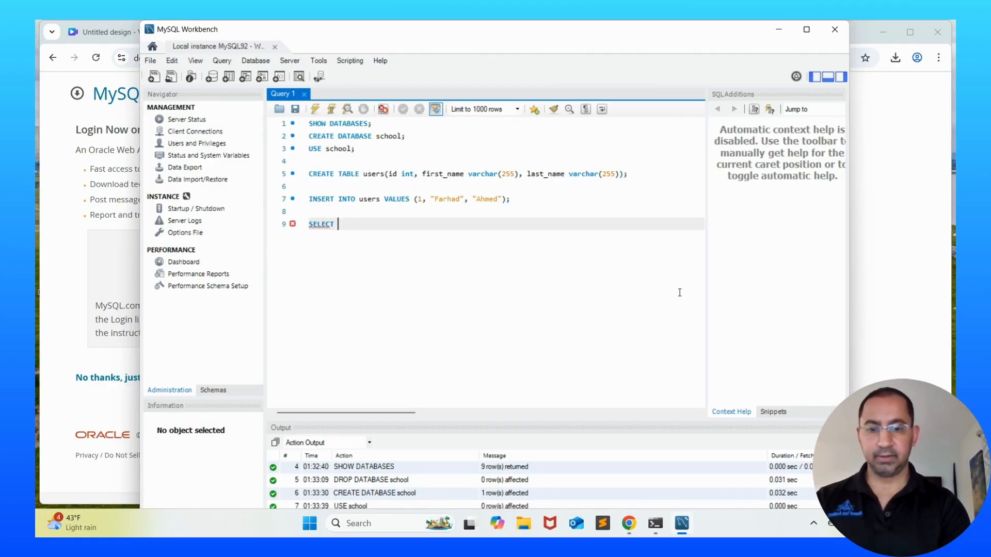
text(* FROM users;)
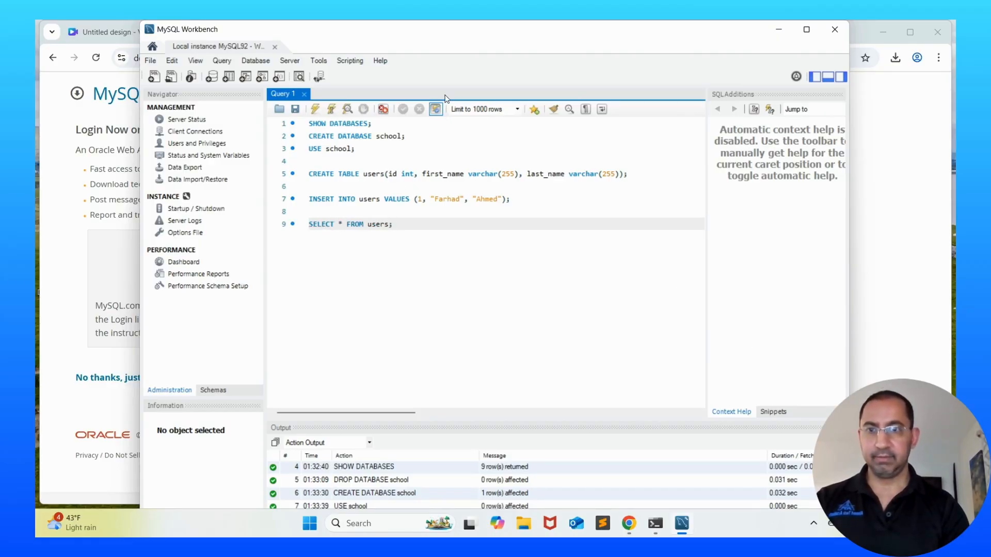
click(332, 109)
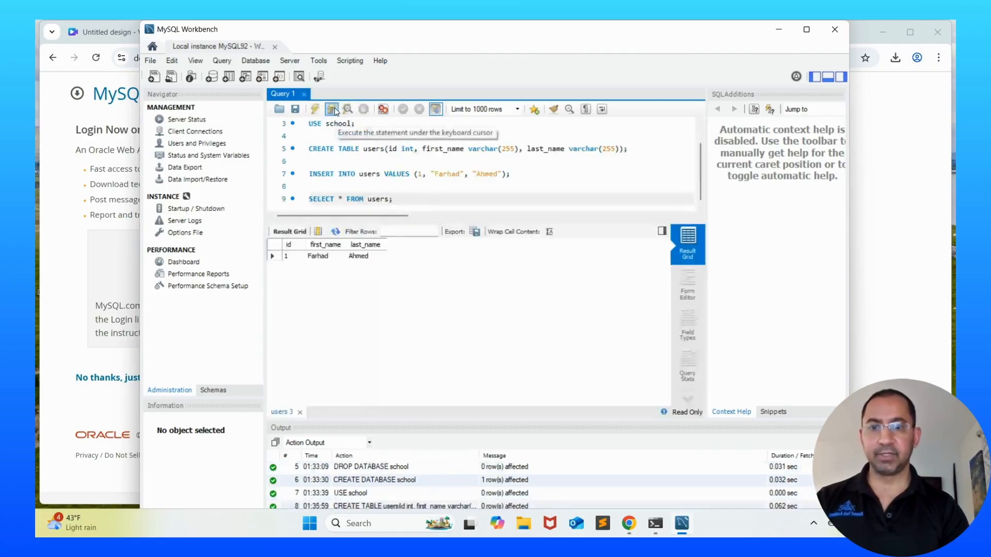